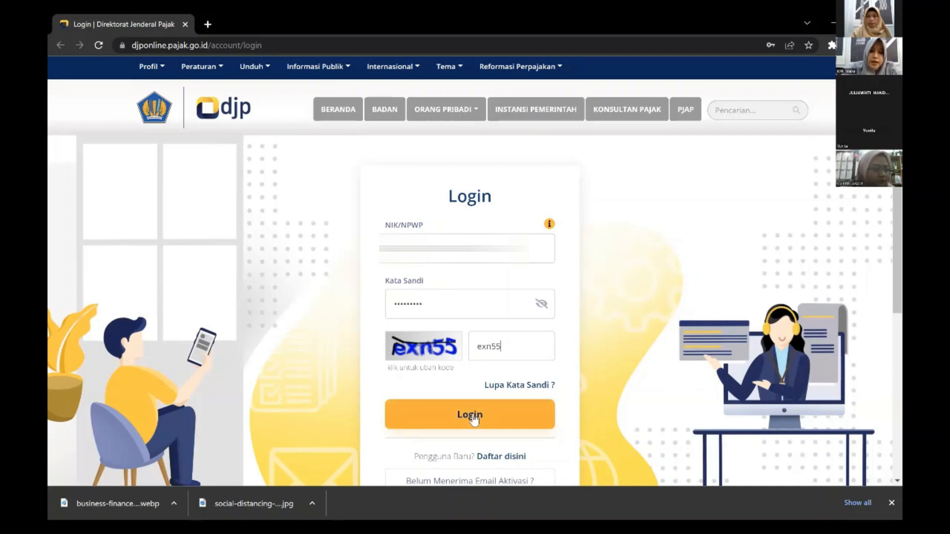
# Try to log in to the tax account with the credentials already filled in
pyautogui.click(473, 413)
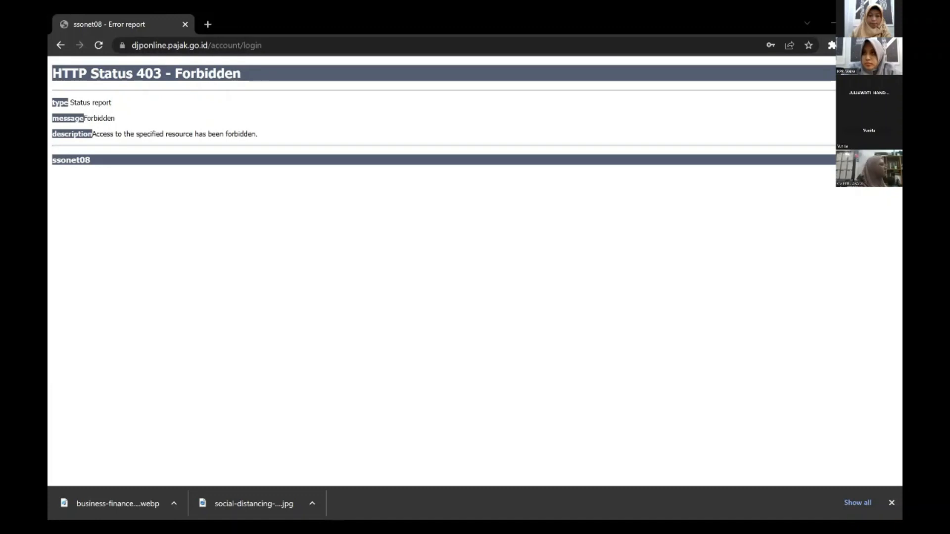
pyautogui.click(861, 23)
pyautogui.doubleClick(555, 171)
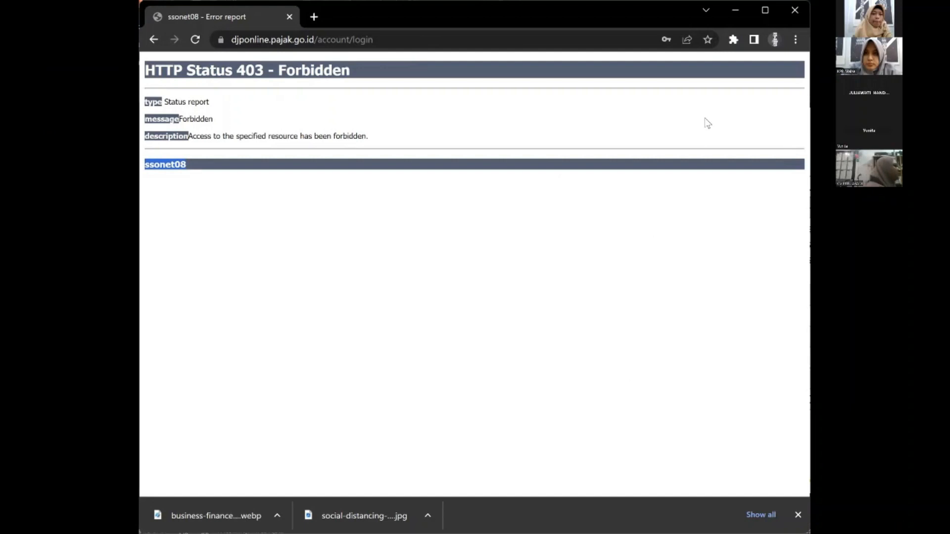
pyautogui.click(810, 63)
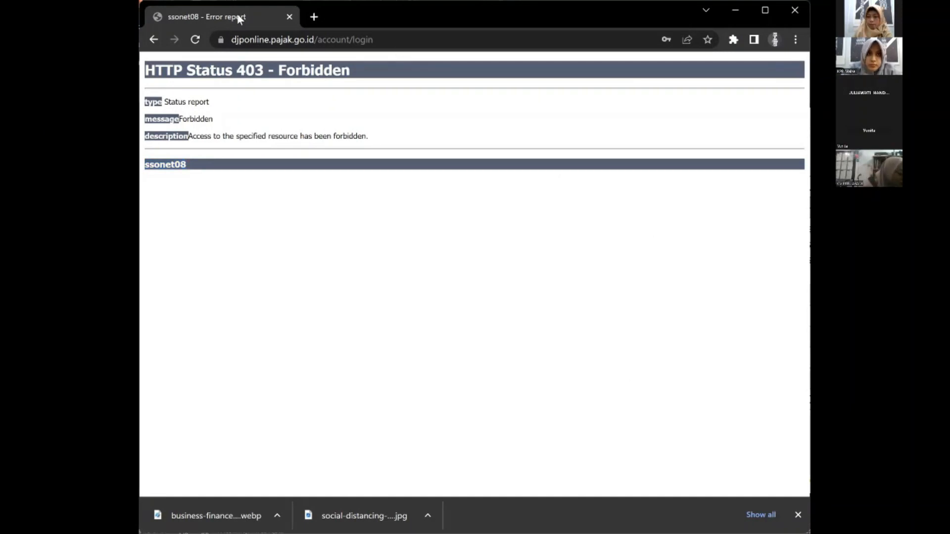
pyautogui.moveTo(240, 19); pyautogui.dragTo(240, 148)
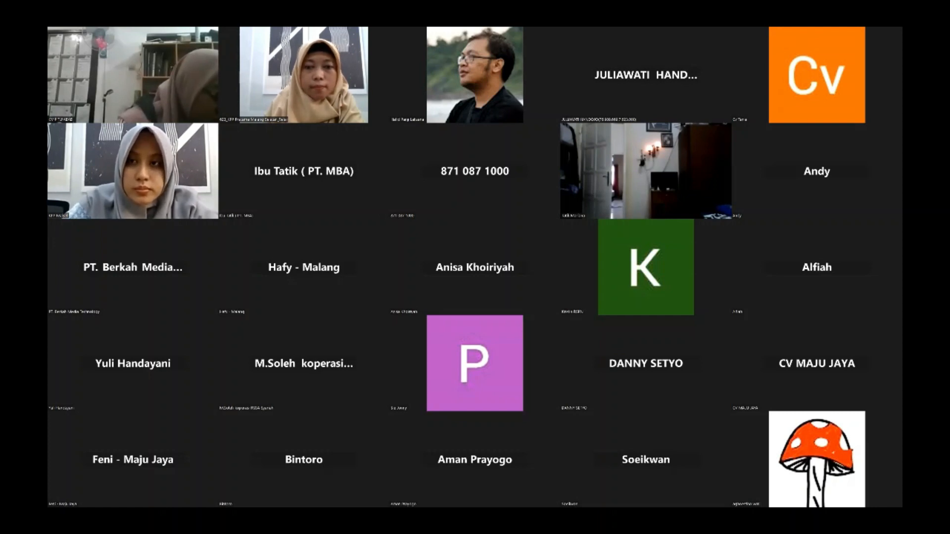
pyautogui.press('pagedown')
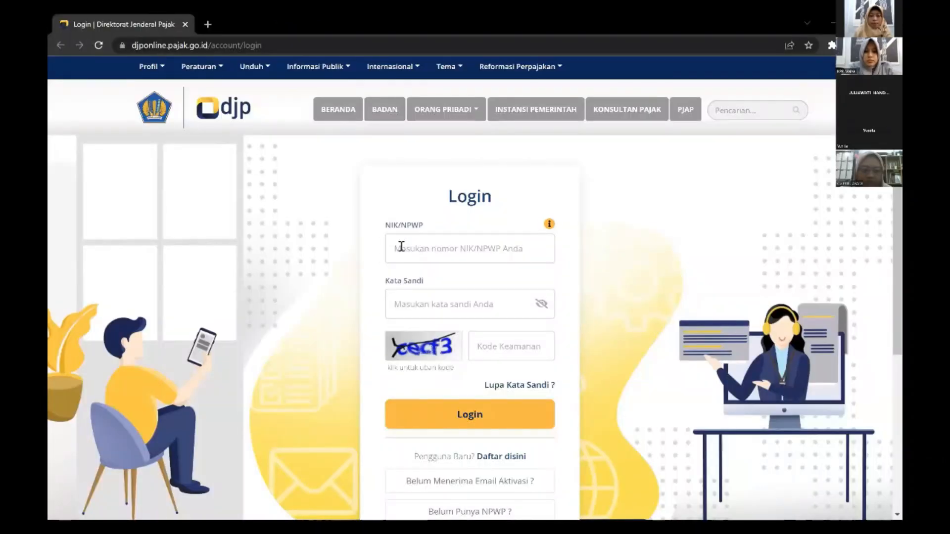
# Log in to the tax account by entering the account password and the displayed security code
pyautogui.click(430, 299)
pyautogui.write('*********')
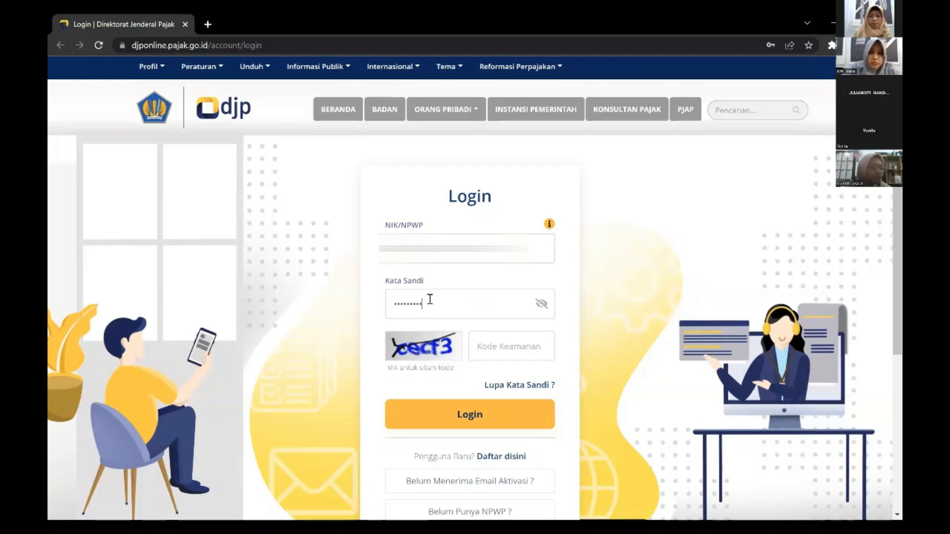
pyautogui.click(506, 341)
pyautogui.write('cedf')
pyautogui.write('3')
pyautogui.click(470, 415)
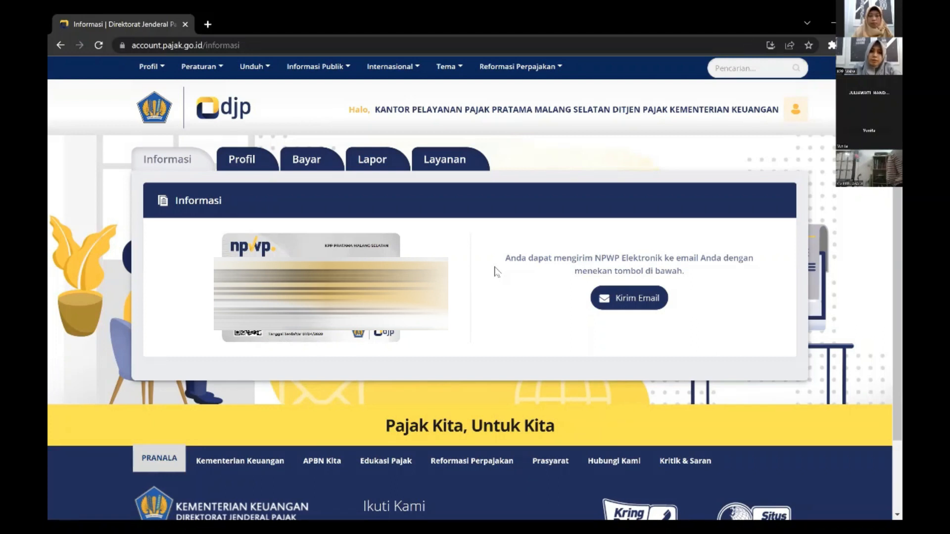
# Enable the e-PBK service in the profile's feature activation settings and confirm the service change
pyautogui.click(452, 164)
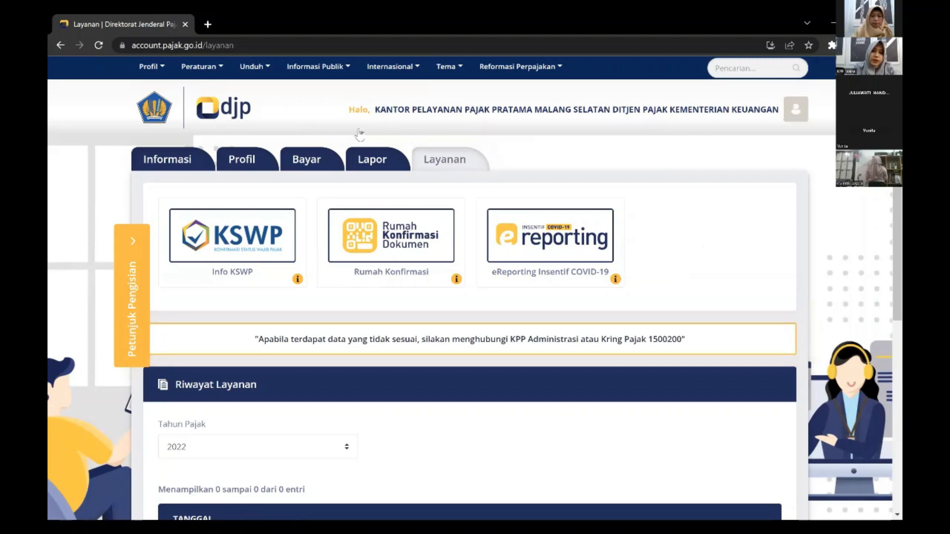
pyautogui.click(256, 158)
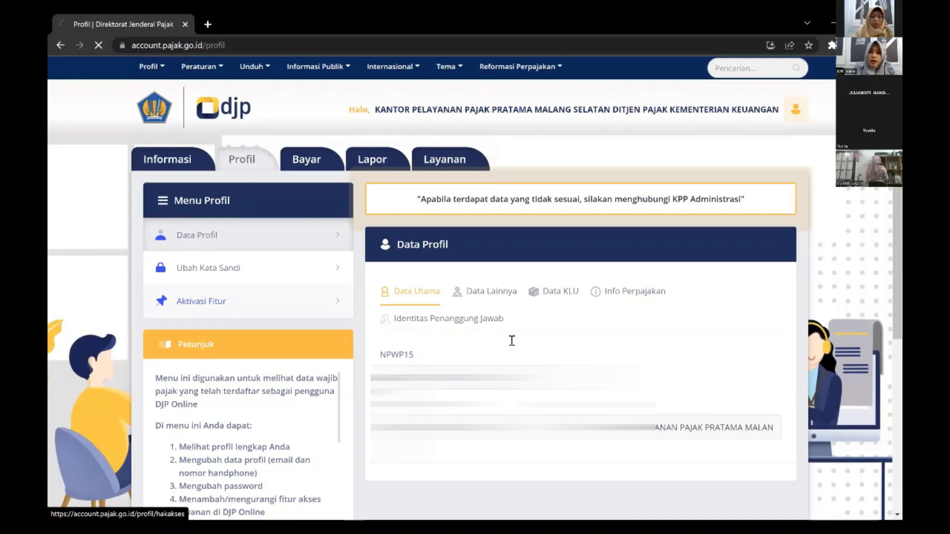
pyautogui.scroll(-3, 512, 345)
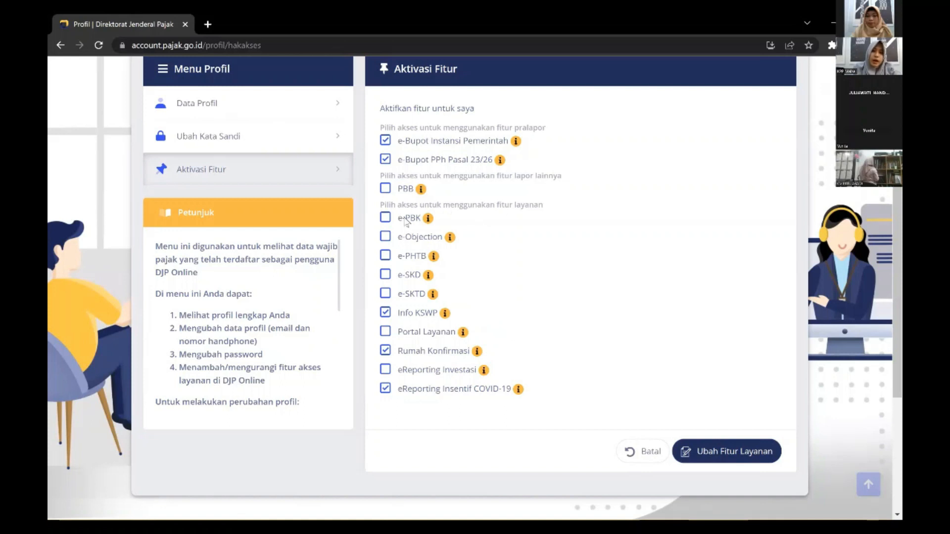
pyautogui.click(386, 219)
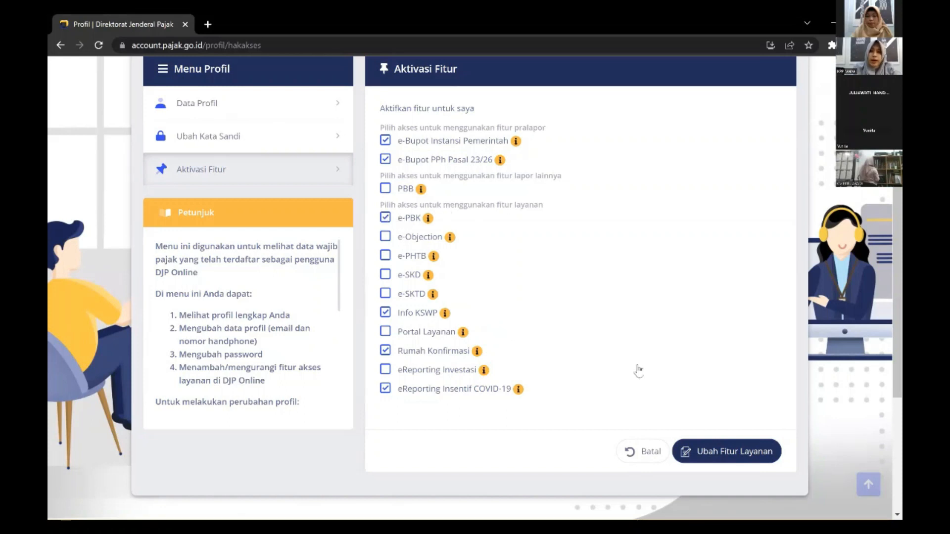
pyautogui.click(723, 452)
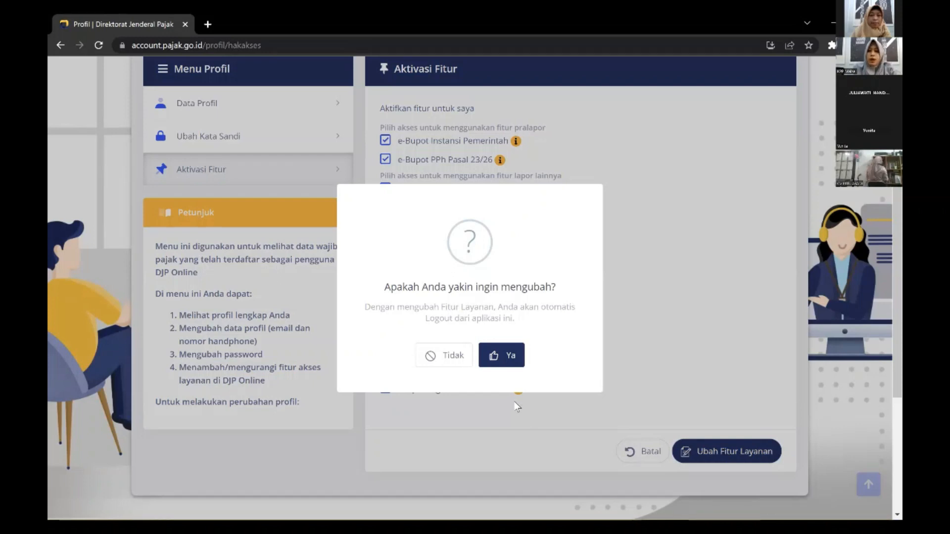
pyautogui.click(510, 358)
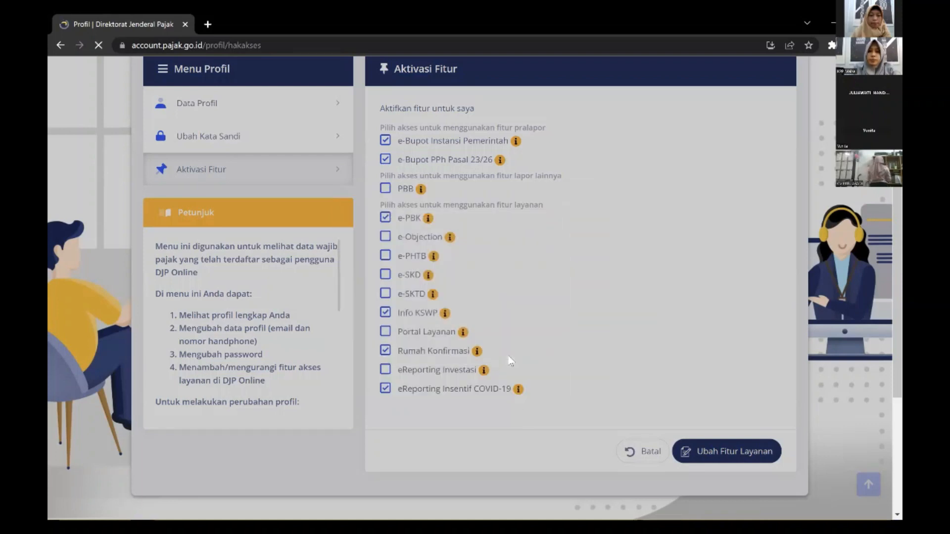
pyautogui.press('Return')
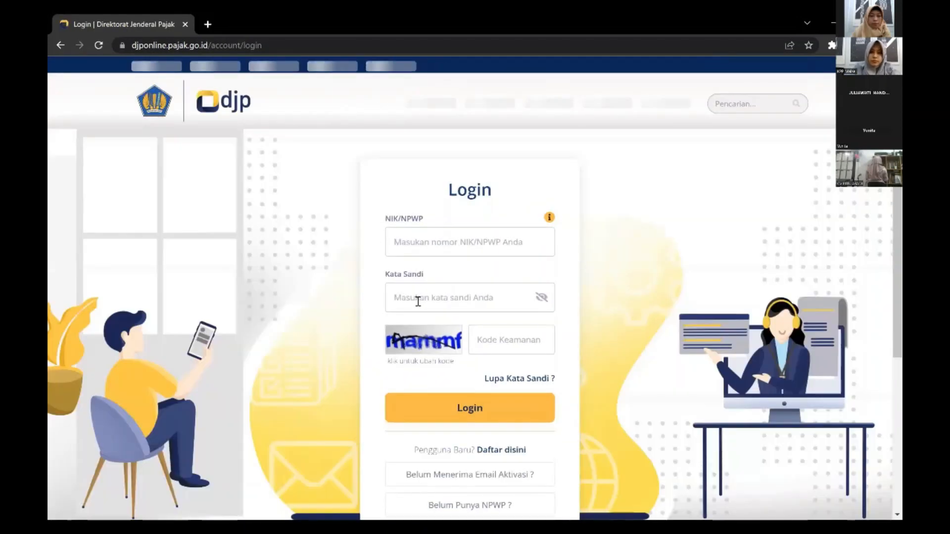
# Log back in to the account with the account password and the new security code
pyautogui.click(418, 301)
pyautogui.write('*********')
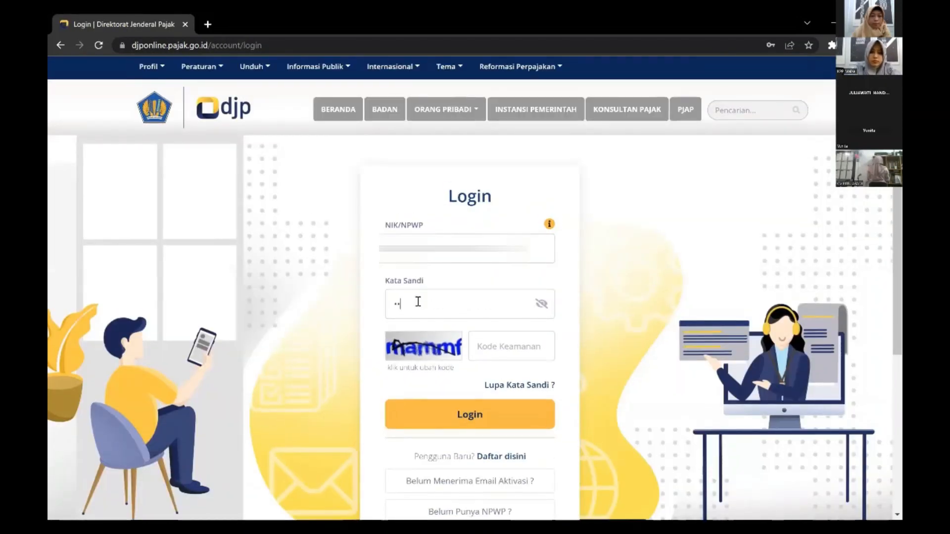
pyautogui.click(494, 344)
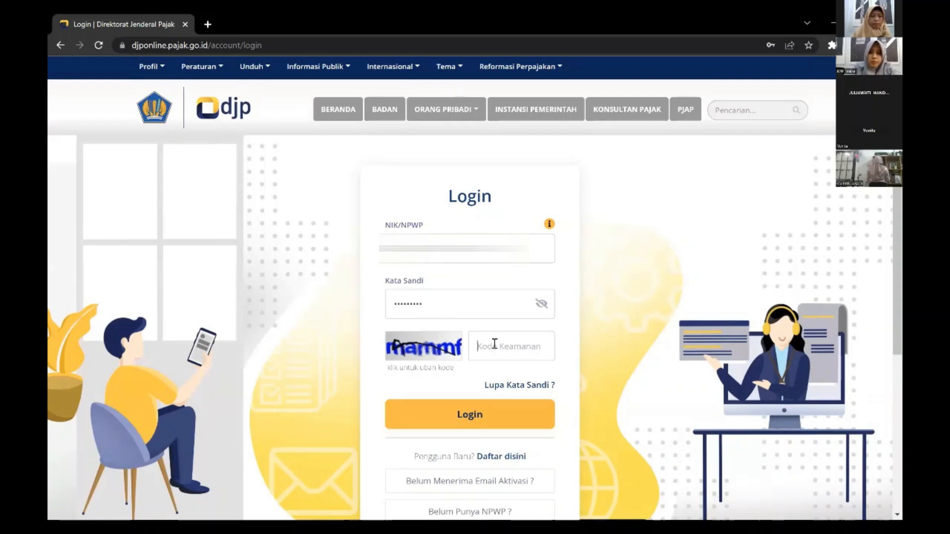
pyautogui.write('mammf')
pyautogui.click(481, 413)
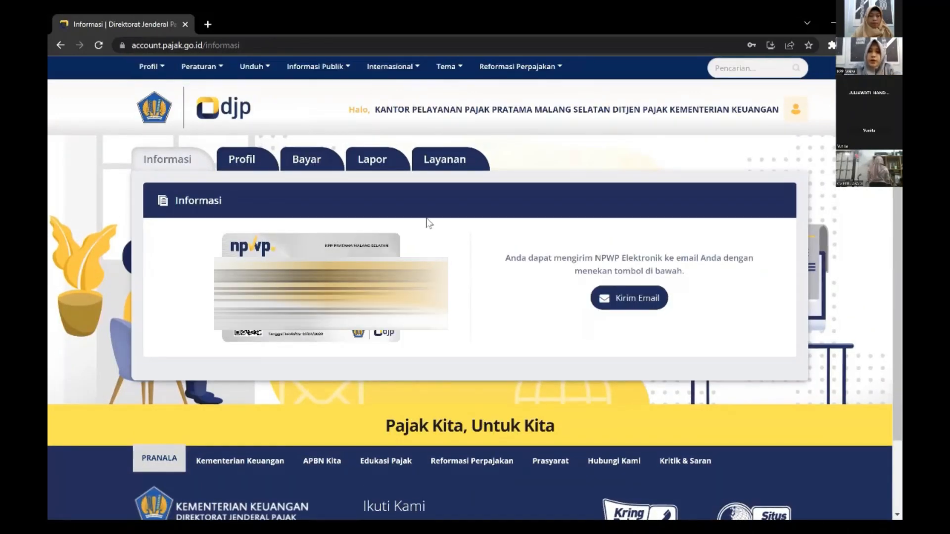
# Open the e-PBK service's transfer application form (Permohonan) and expand its filling instructions
pyautogui.click(437, 164)
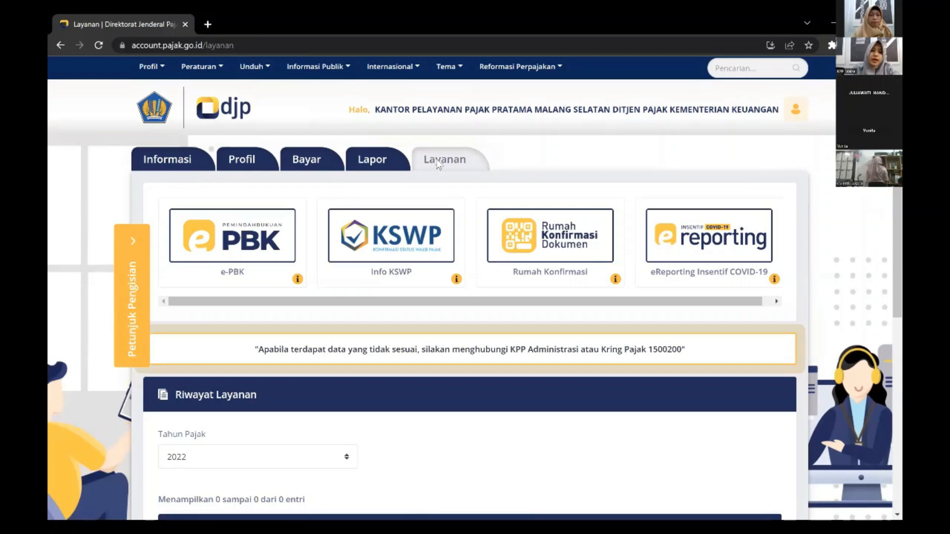
pyautogui.click(222, 227)
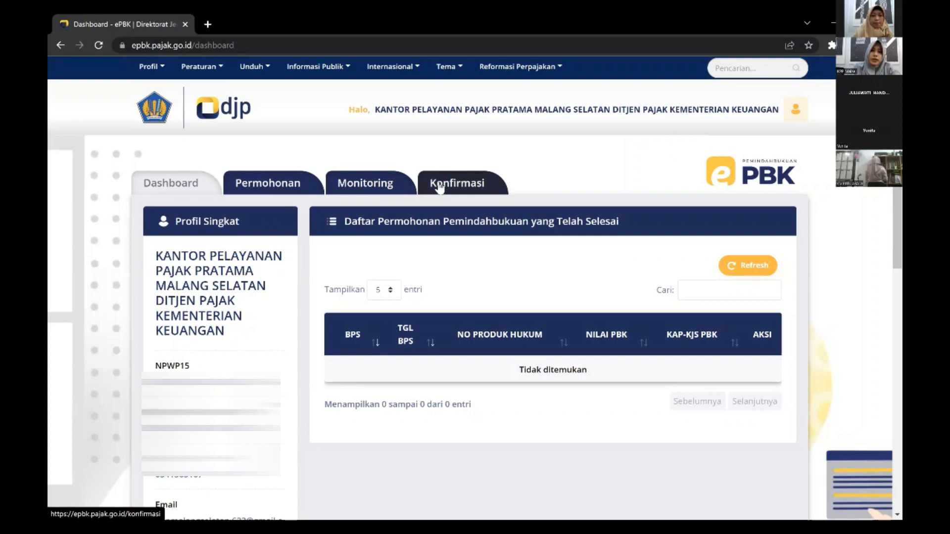
pyautogui.click(282, 190)
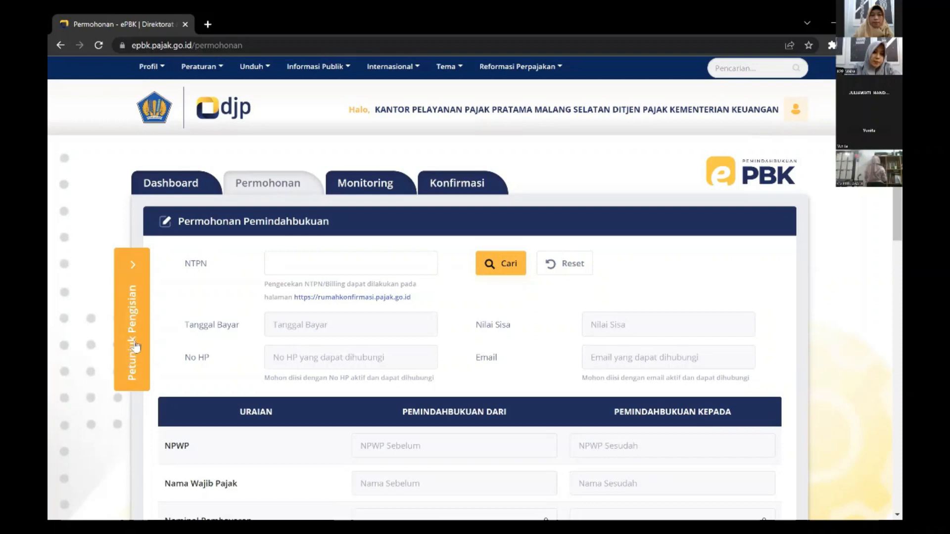
pyautogui.click(134, 313)
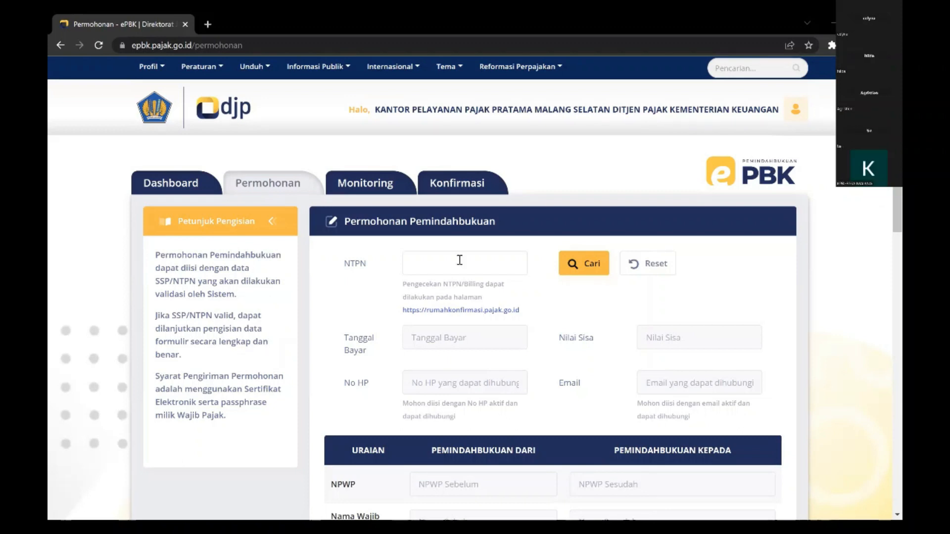
# Look up the payment by pasting its NTPN into the application form and submitting the requested security code
pyautogui.click(438, 259)
pyautogui.hotkey('ctrl', 'v')
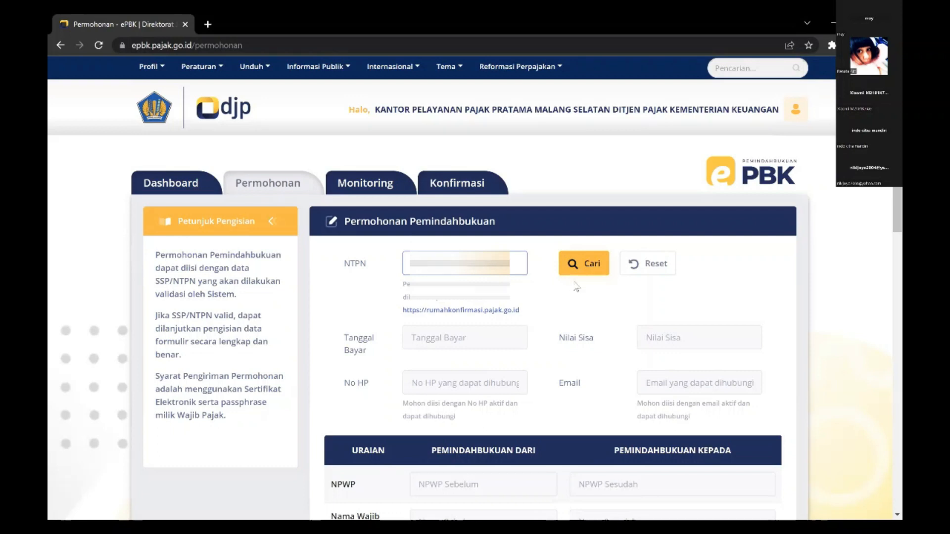
pyautogui.click(584, 267)
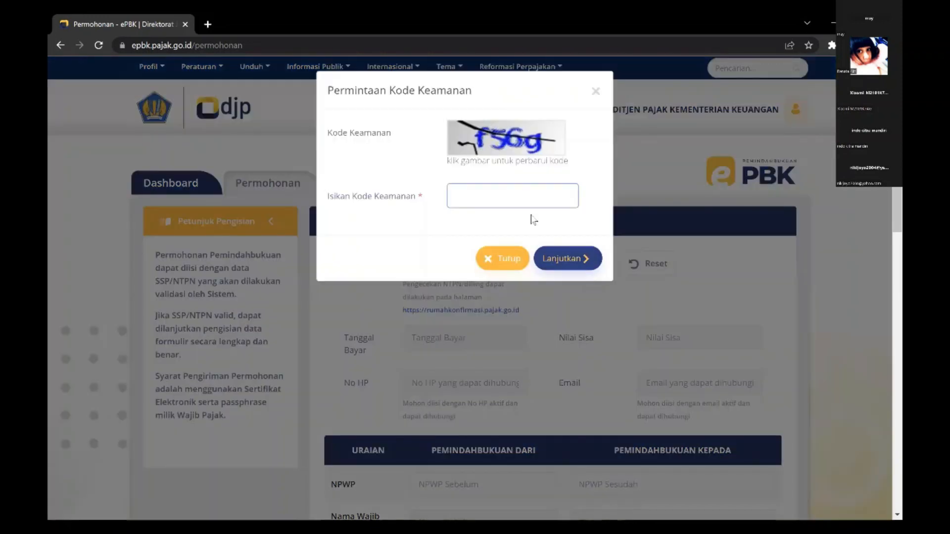
pyautogui.click(524, 207)
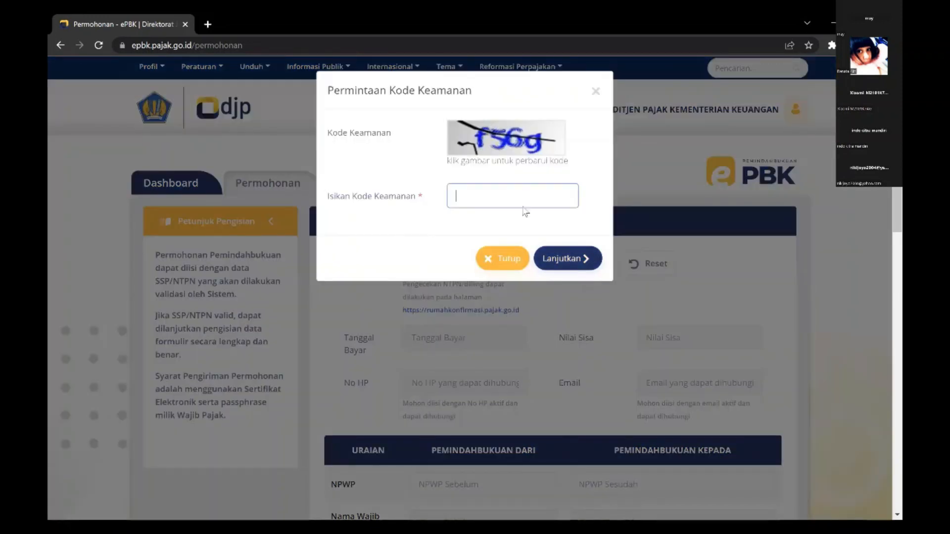
pyautogui.write('f56g')
pyautogui.click(552, 257)
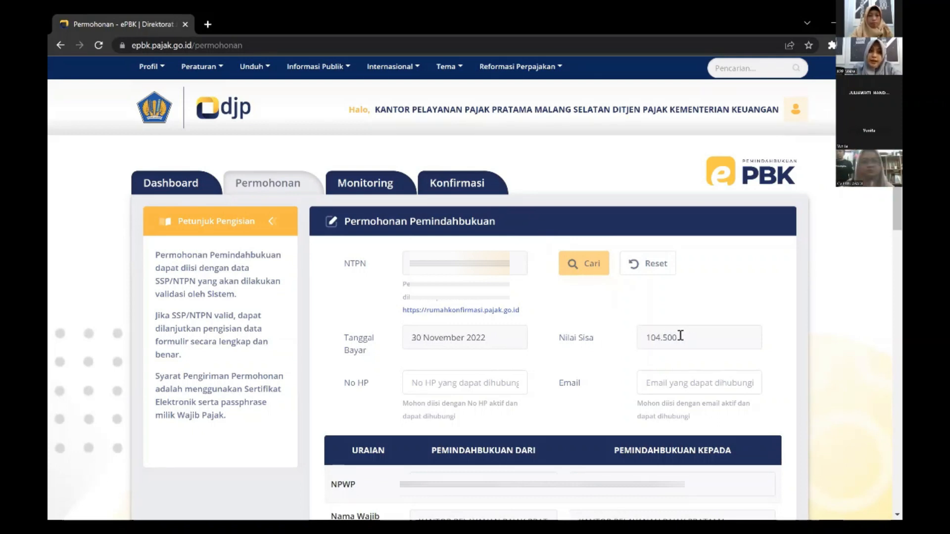
# Fill in the applicant's contact phone number and e-mail address on the transfer application
pyautogui.scroll(-1, 680, 336)
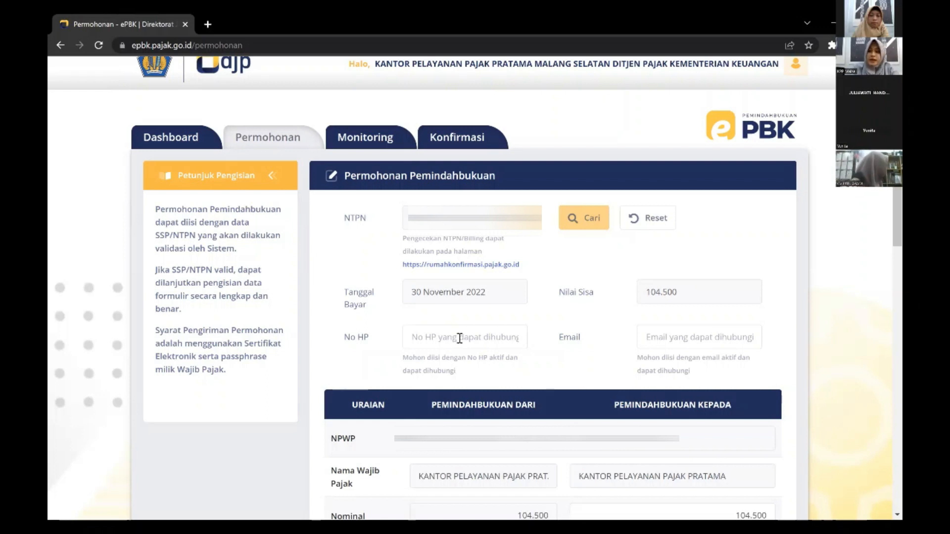
pyautogui.click(459, 338)
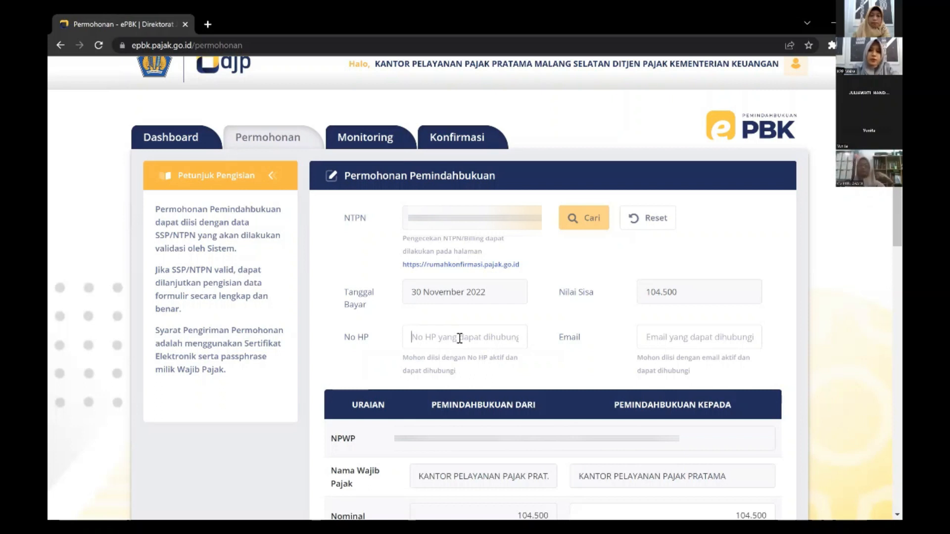
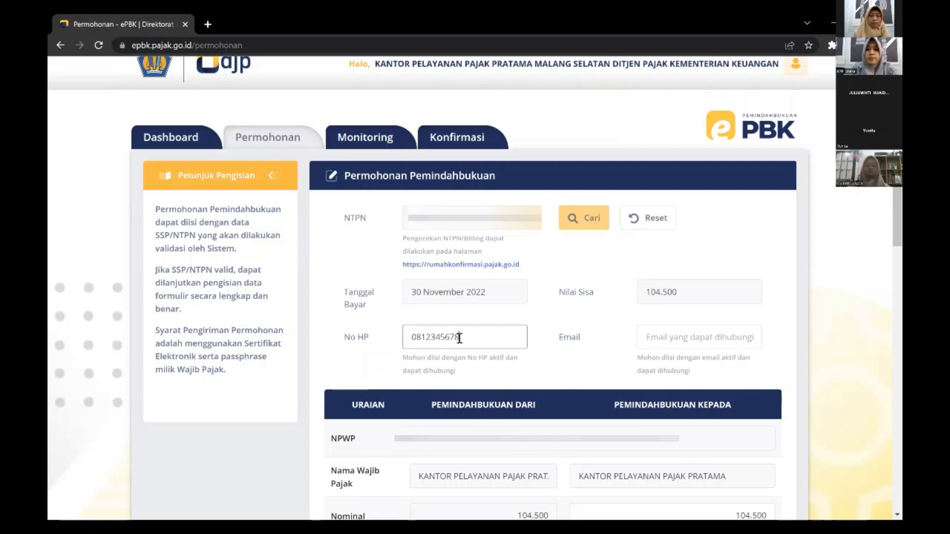
pyautogui.click(662, 340)
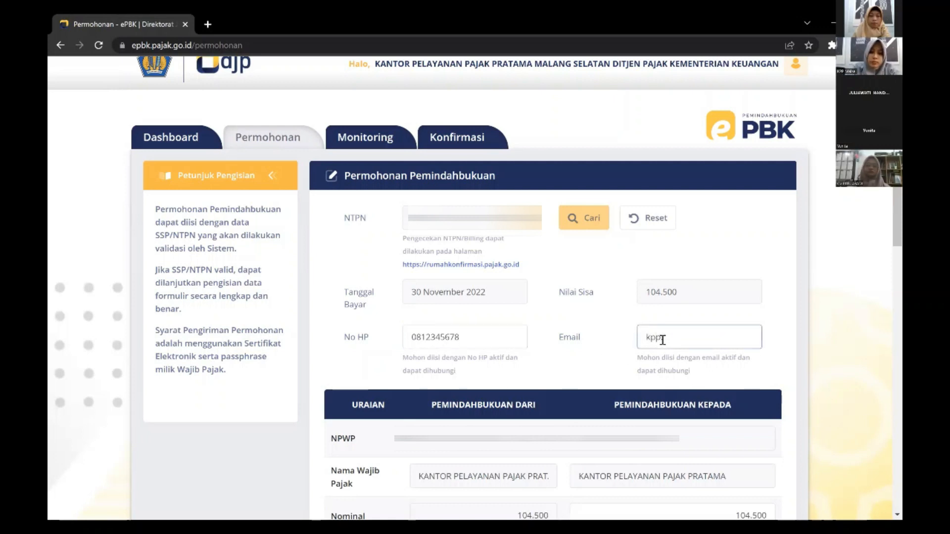
pyautogui.click(663, 341)
pyautogui.write('.')
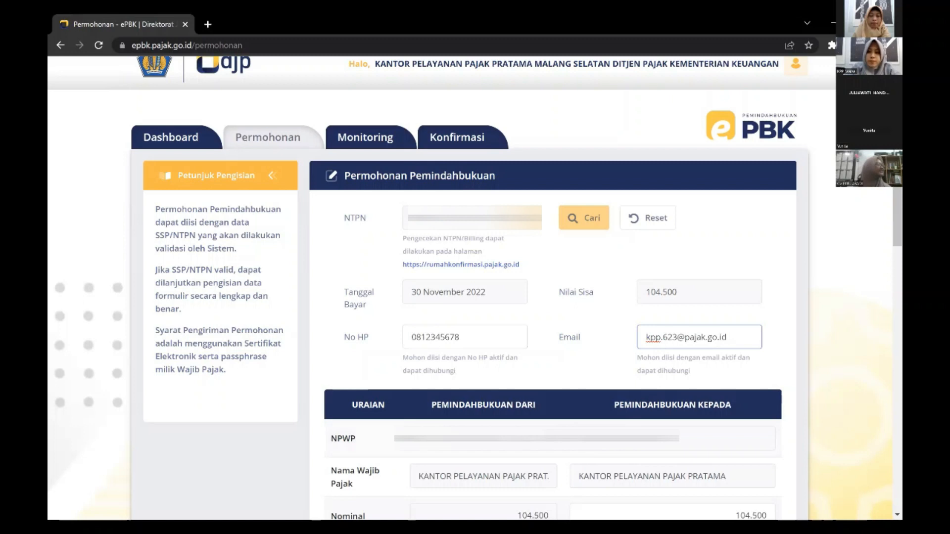
# Set the payment amount (Nominal Pembayaran) on the Pemindahbukuan Kepada side to 4.500
pyautogui.scroll(-3, 663, 340)
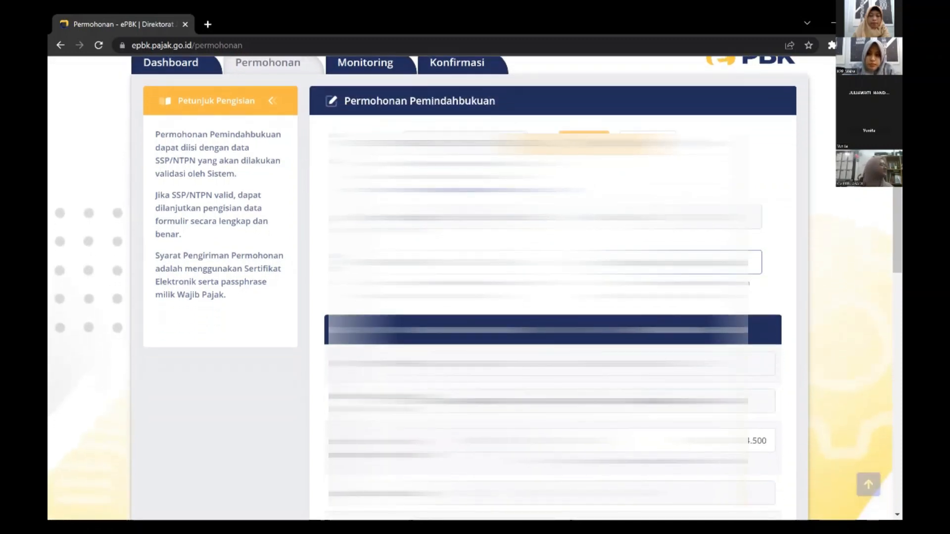
pyautogui.scroll(-2, 662, 341)
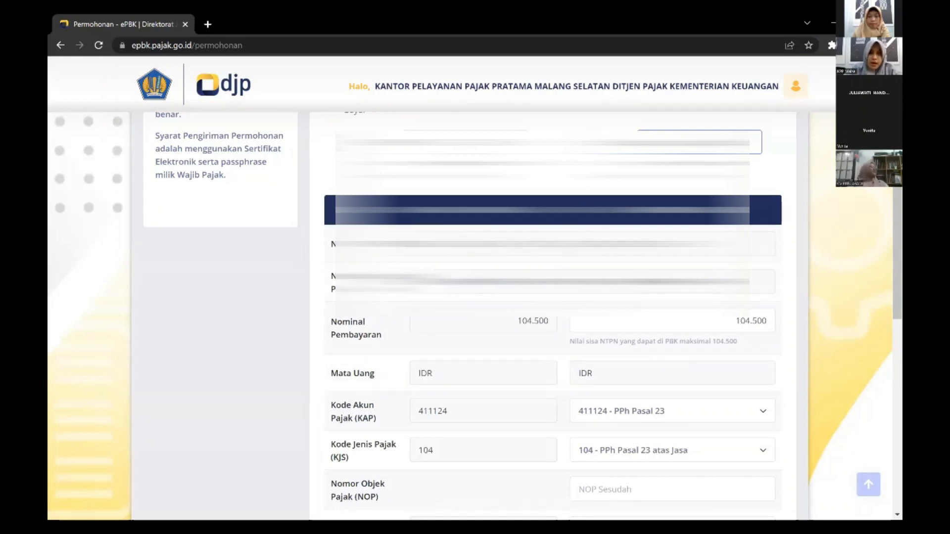
pyautogui.press('Tab')
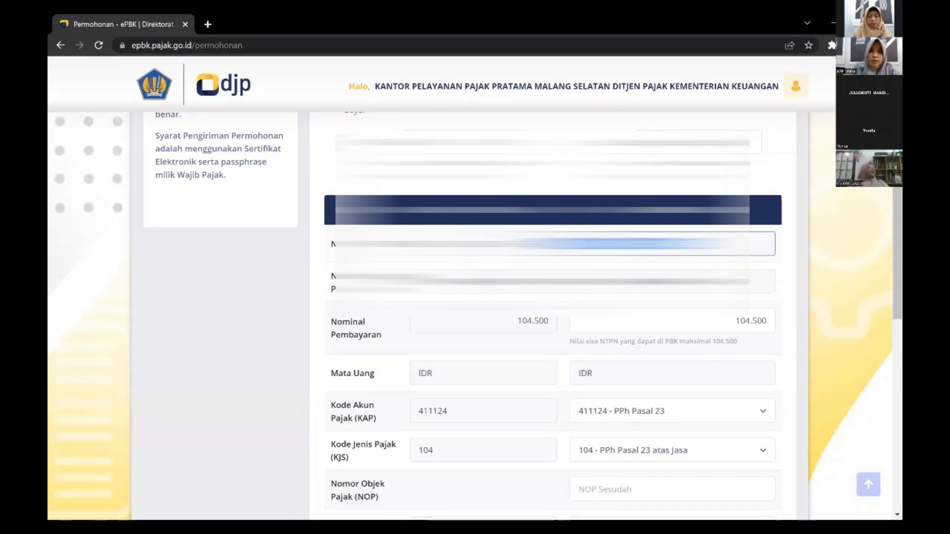
pyautogui.click(643, 244)
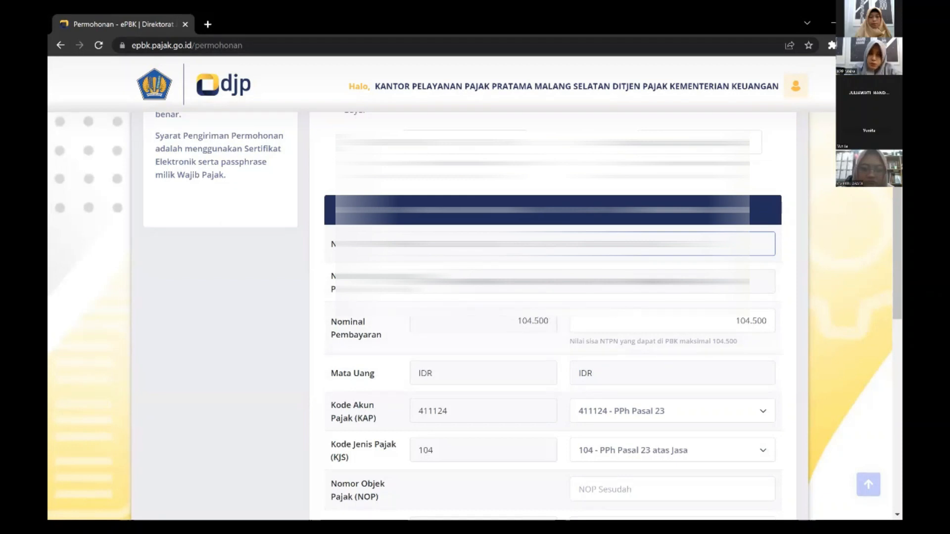
pyautogui.click(730, 320)
pyautogui.hotkey('ctrl', 'a')
pyautogui.write('4.500')
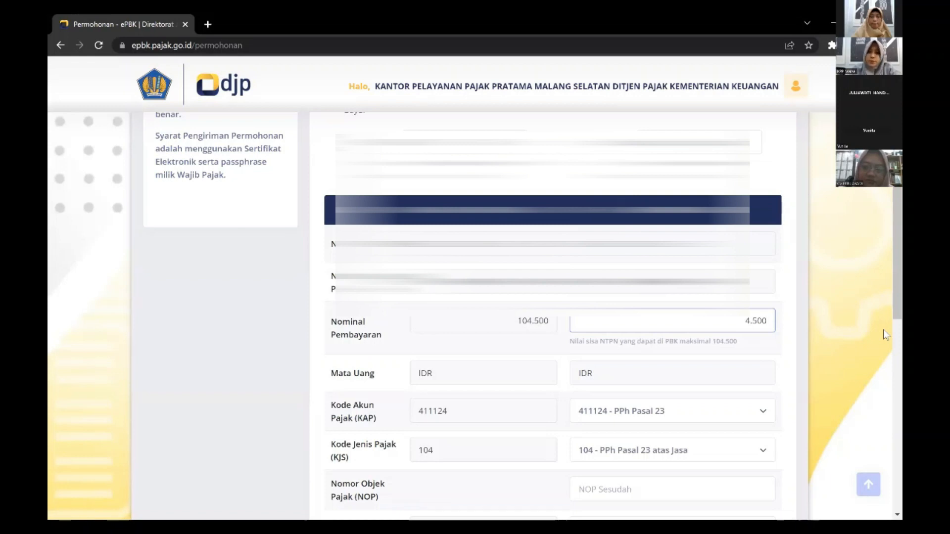
# Set the tax period (Masa Pajak) on the Pemindahbukuan Kepada side to Desember
pyautogui.scroll(-1, 885, 335)
pyautogui.scroll(-1, 885, 335)
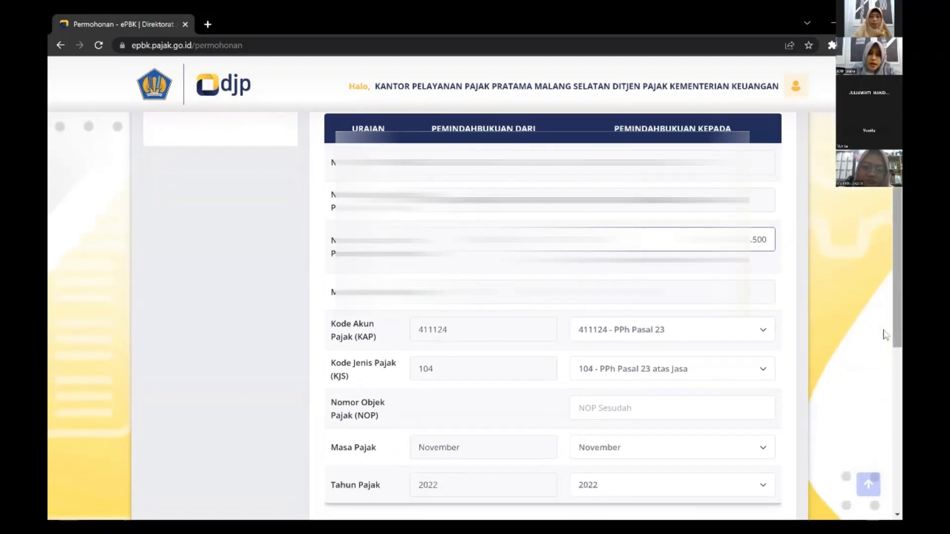
pyautogui.scroll(-1, 885, 335)
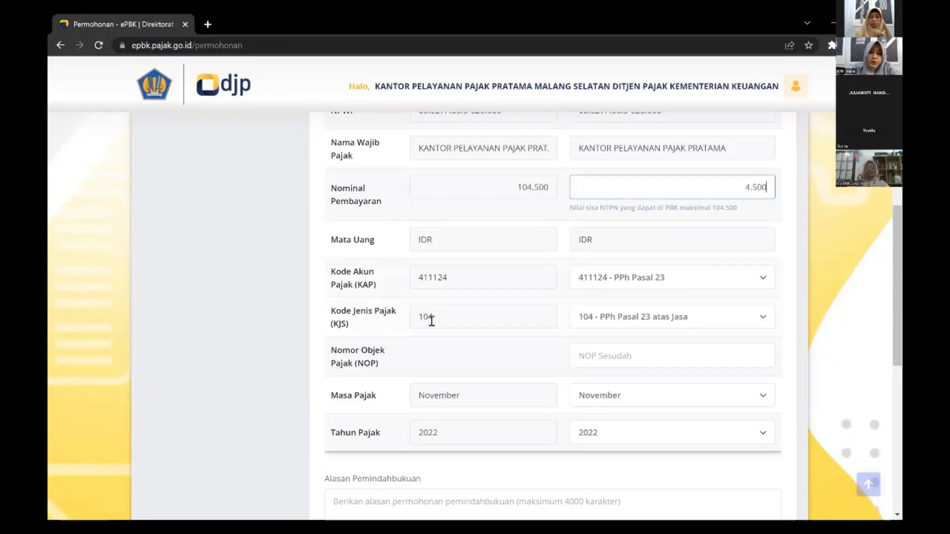
pyautogui.click(594, 398)
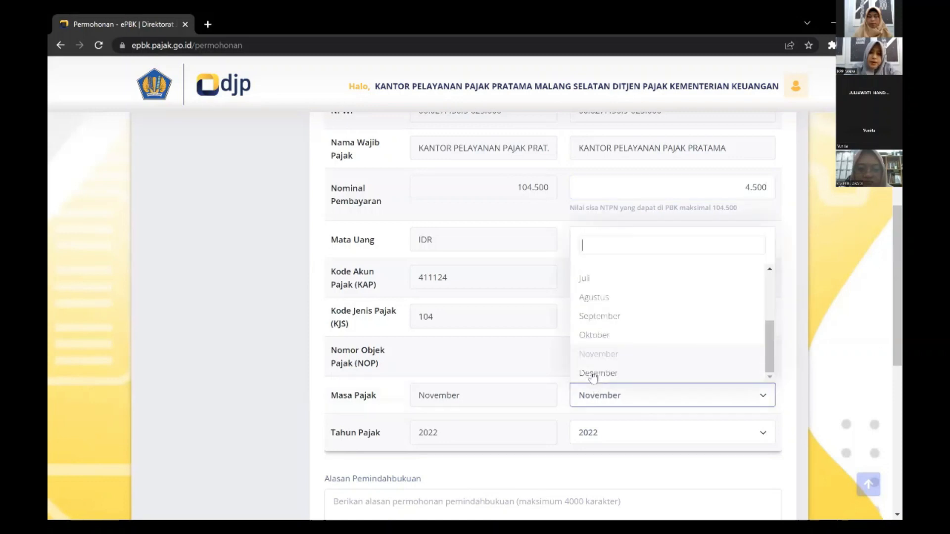
pyautogui.click(594, 375)
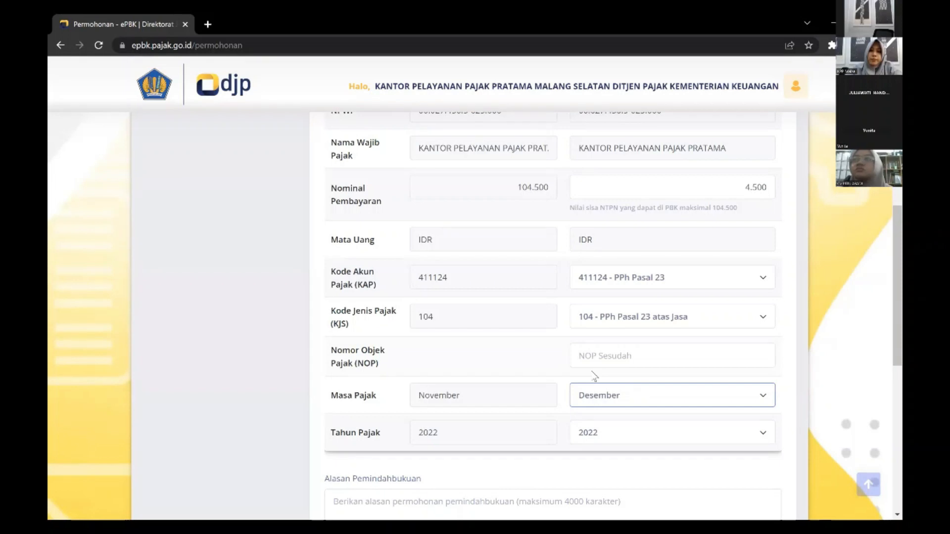
# Enter the transfer reason (Alasan Pemindahbukuan) as "karena adanya kesalahan nominal penyetoran PPh Pasal 23, seharusnya sebesar Rp 100.000"
pyautogui.scroll(-1, 594, 377)
pyautogui.scroll(-2, 594, 377)
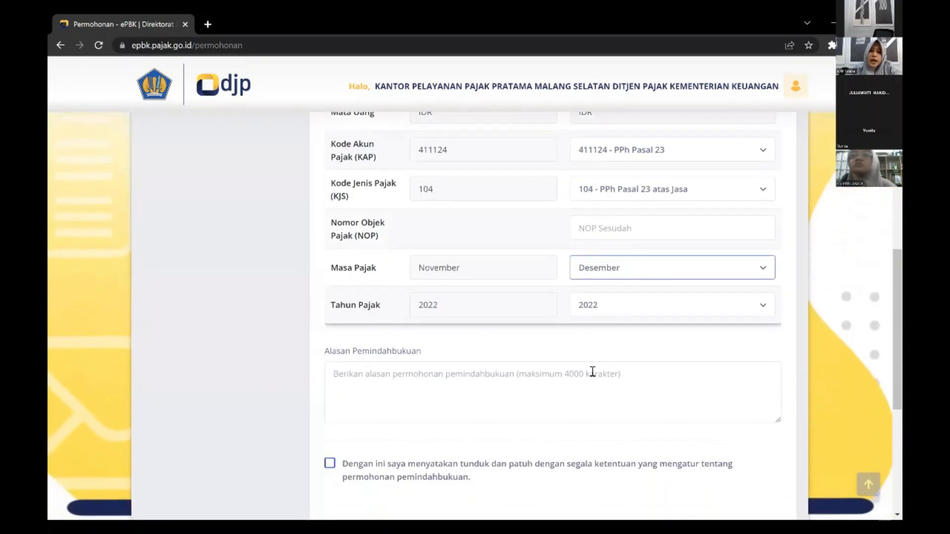
pyautogui.click(514, 363)
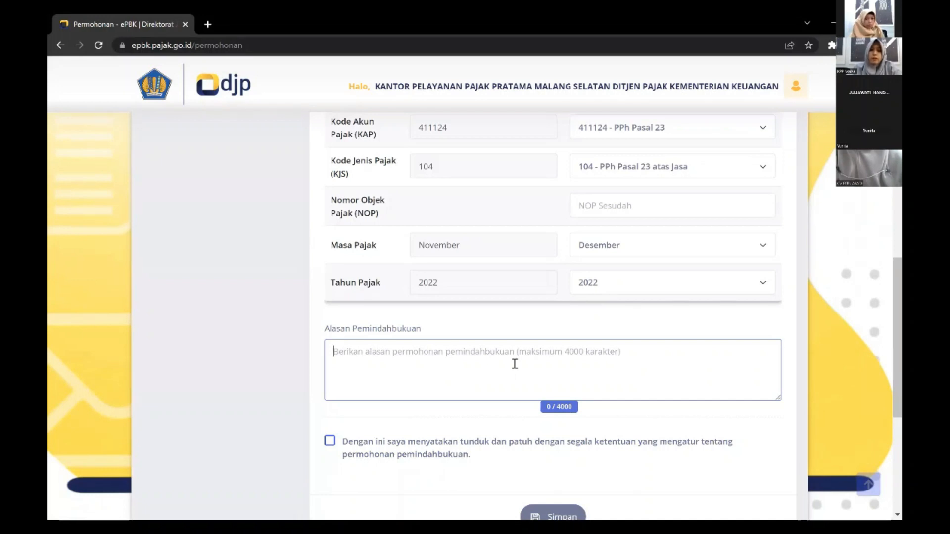
pyautogui.write('kesala')
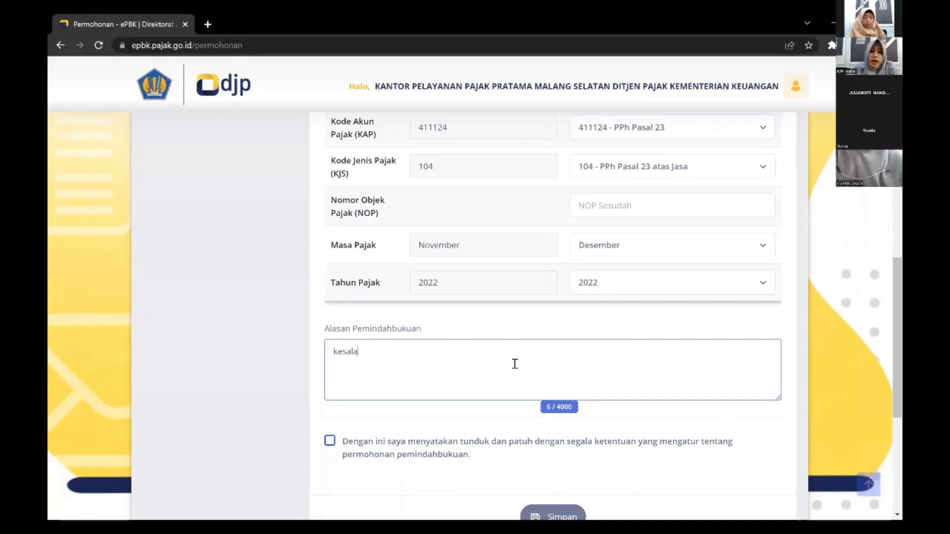
pyautogui.press('BackSpace')
pyautogui.press('BackSpace')
pyautogui.press('BackSpace')
pyautogui.press('BackSpace')
pyautogui.write('arwn')
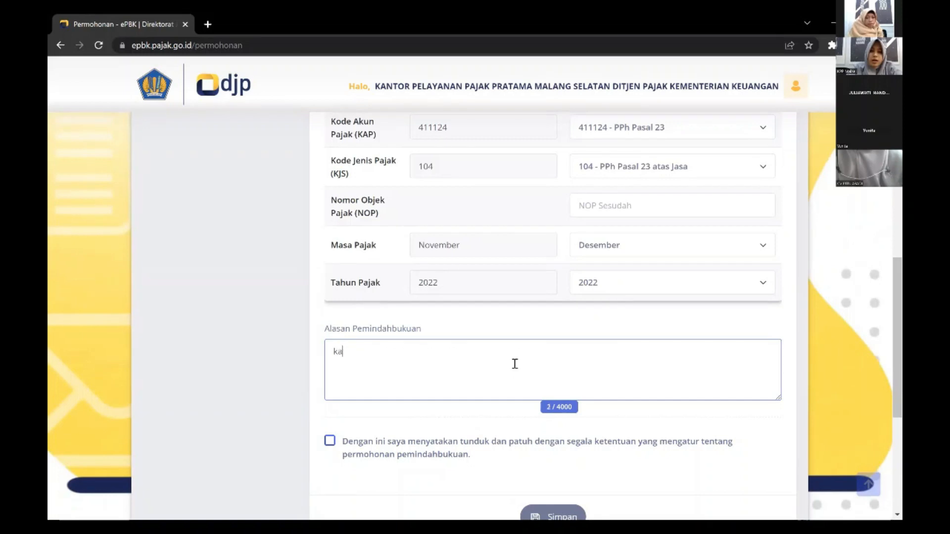
pyautogui.press('BackSpace')
pyautogui.press('BackSpace')
pyautogui.write('ena ')
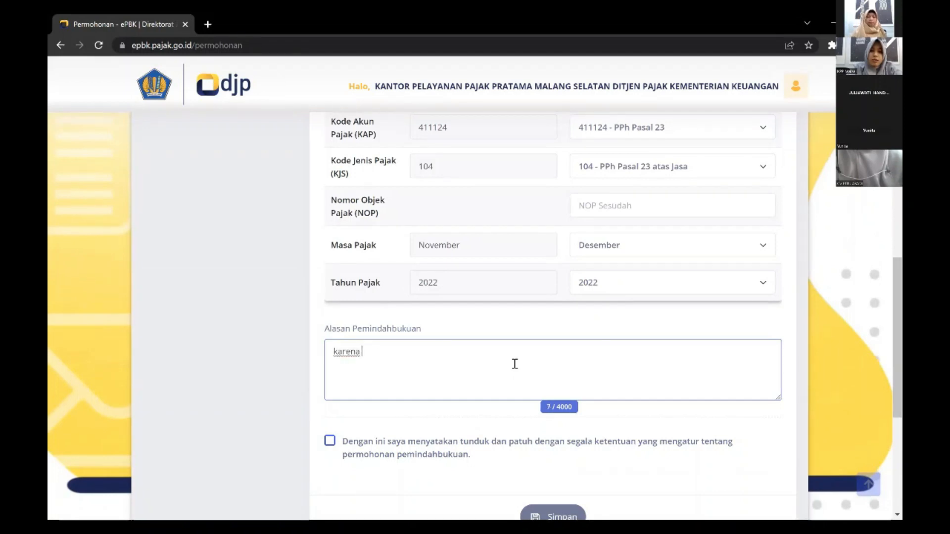
pyautogui.write('adanya kesalahan m')
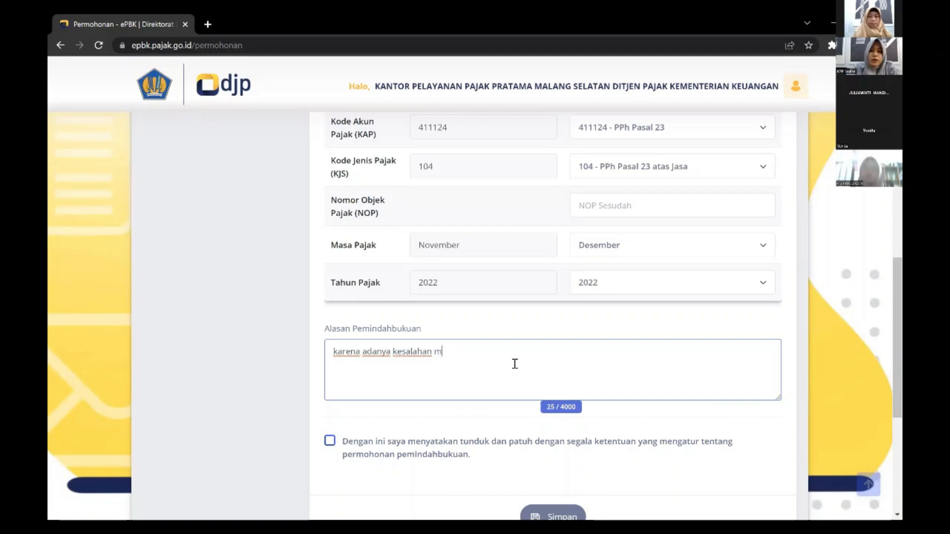
pyautogui.press('BackSpace')
pyautogui.write('no')
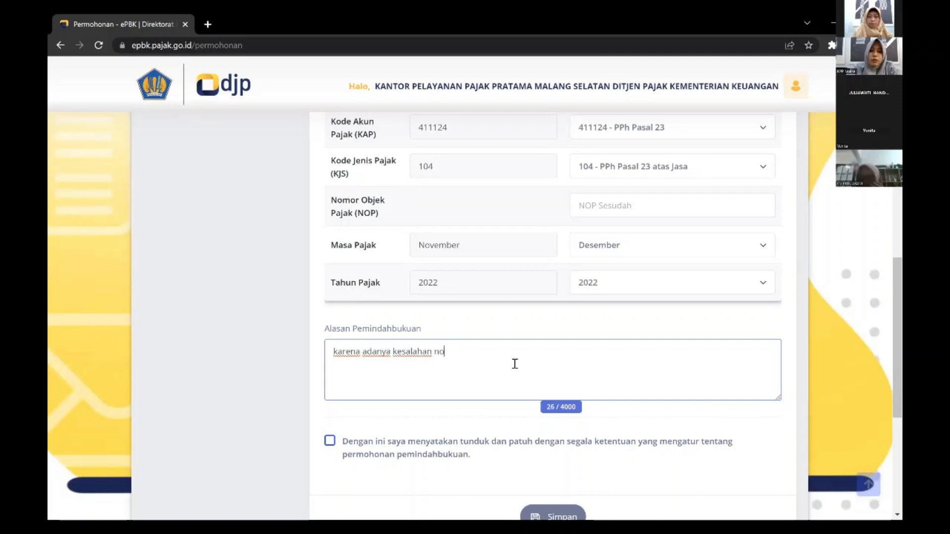
pyautogui.write('minal penyet')
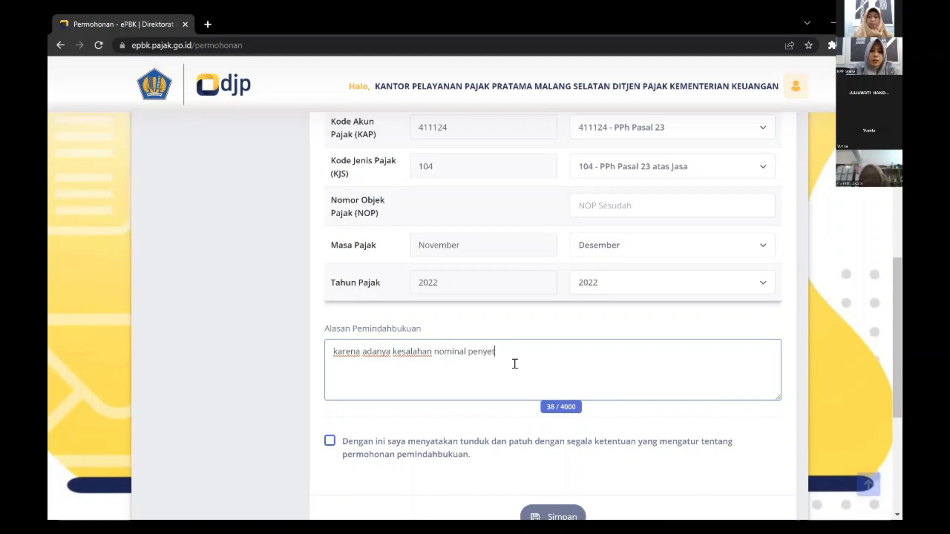
pyautogui.write('oran PPh P')
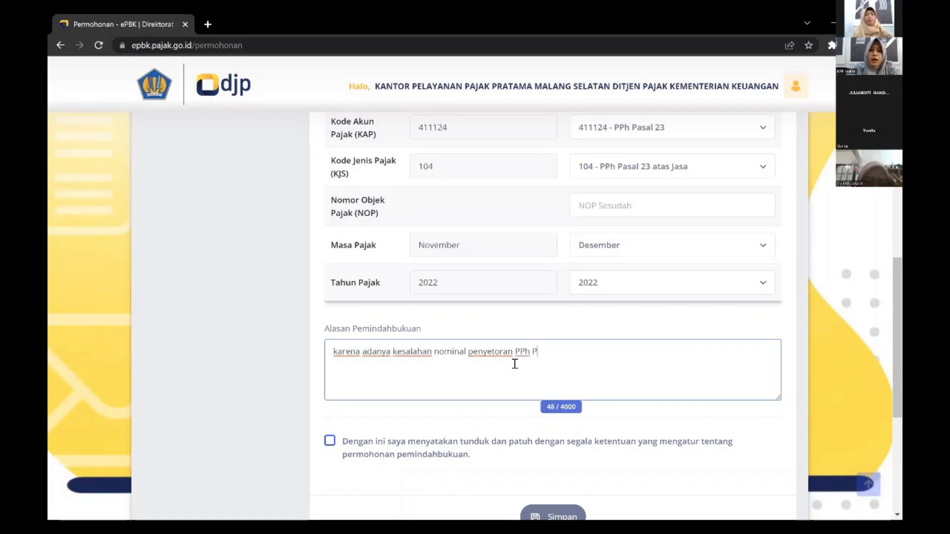
pyautogui.write('asal 23, s')
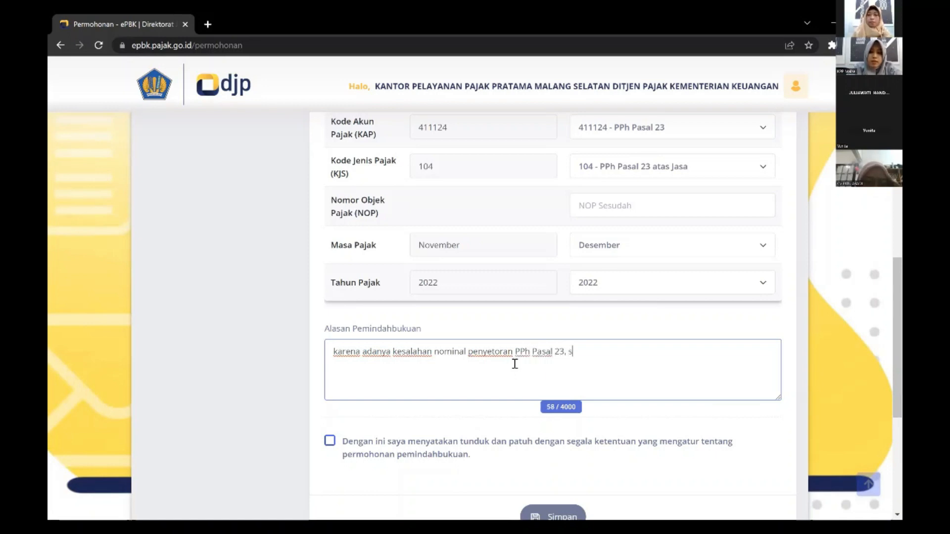
pyautogui.write('eharusnya sebesar ')
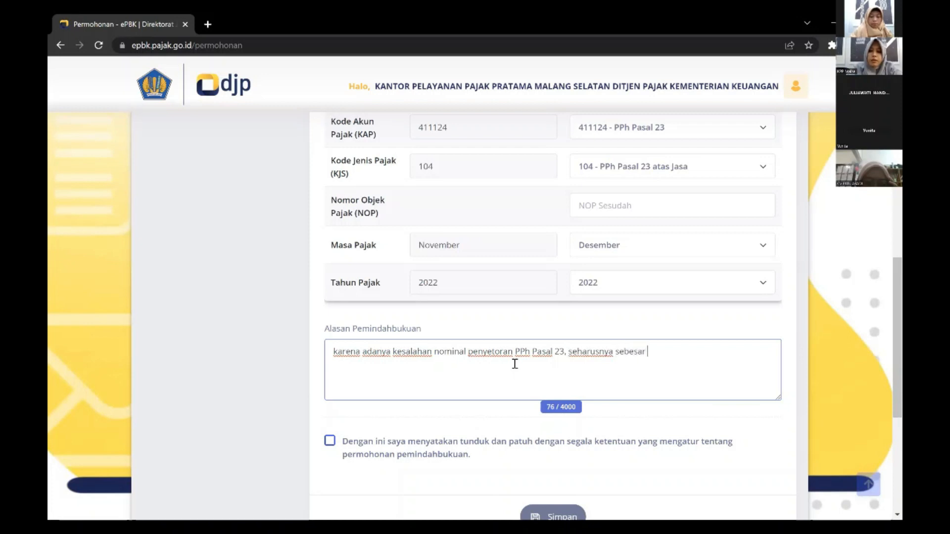
pyautogui.write('Rp 100.000')
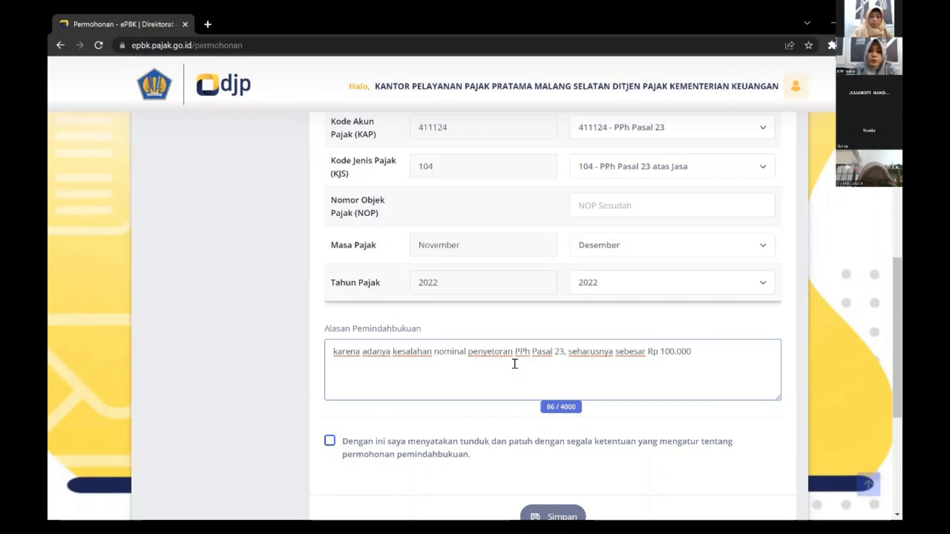
# Check the completed form, accept the declaration of compliance with the transfer provisions, and save the application
pyautogui.scroll(-1, 416, 432)
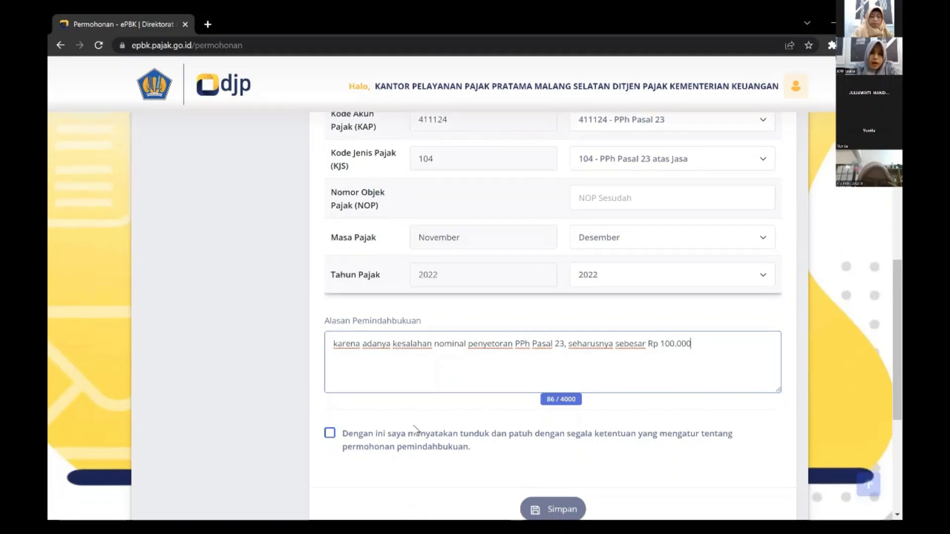
pyautogui.scroll(-2, 414, 430)
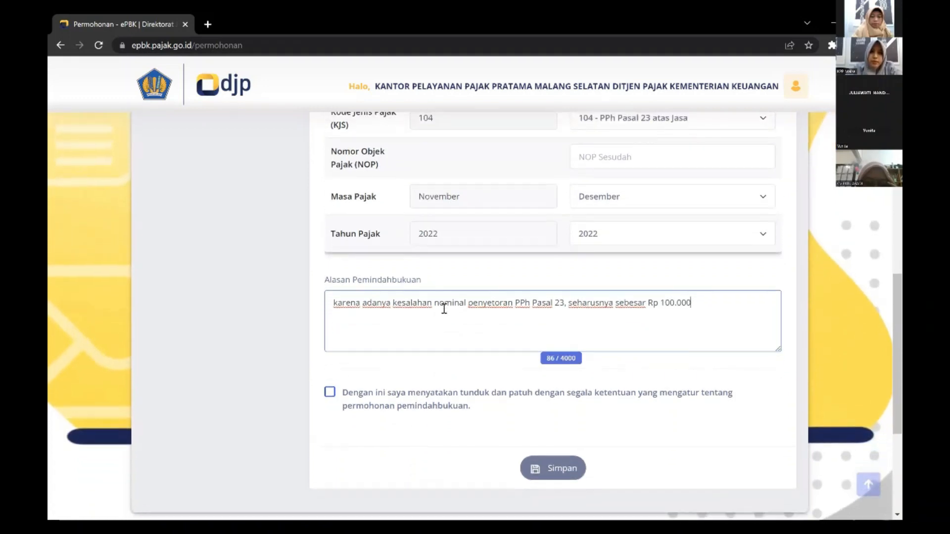
pyautogui.scroll(5, 444, 308)
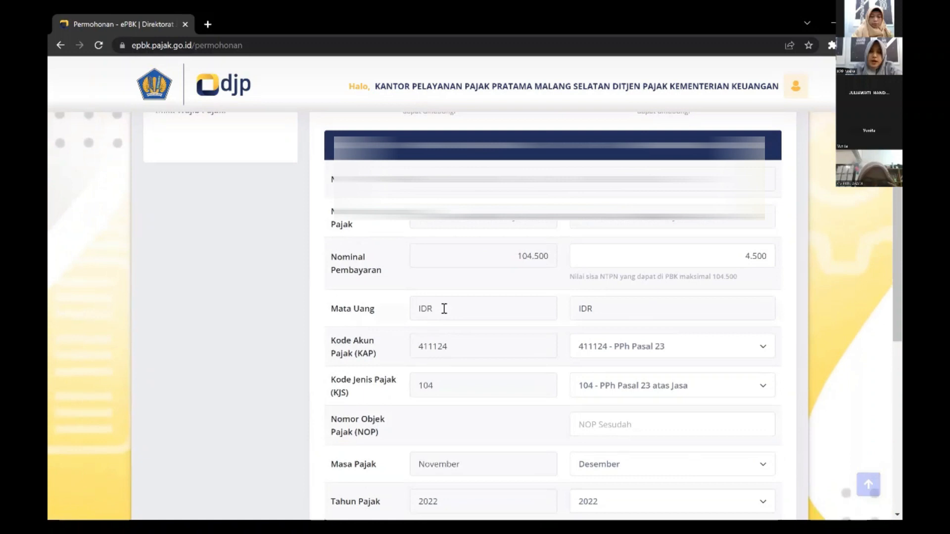
pyautogui.scroll(2, 444, 309)
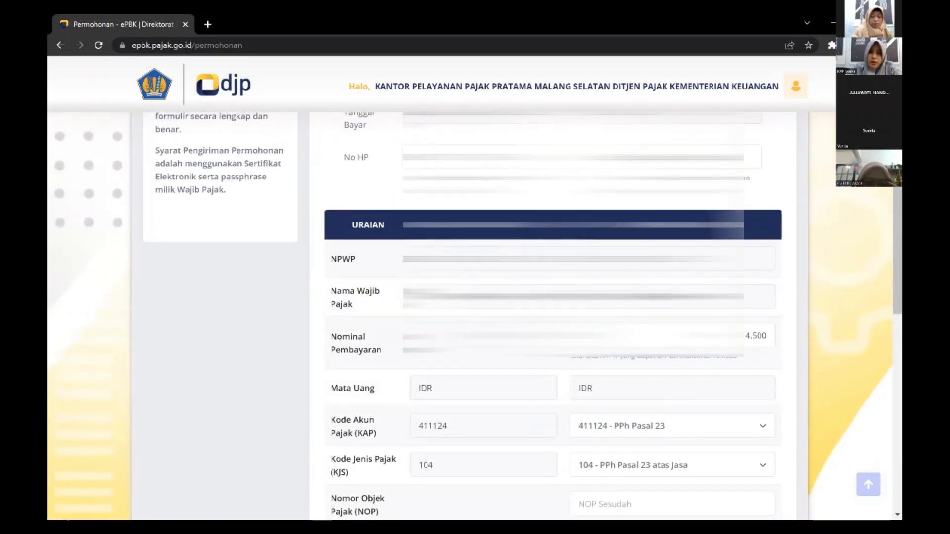
pyautogui.scroll(-5, 722, 236)
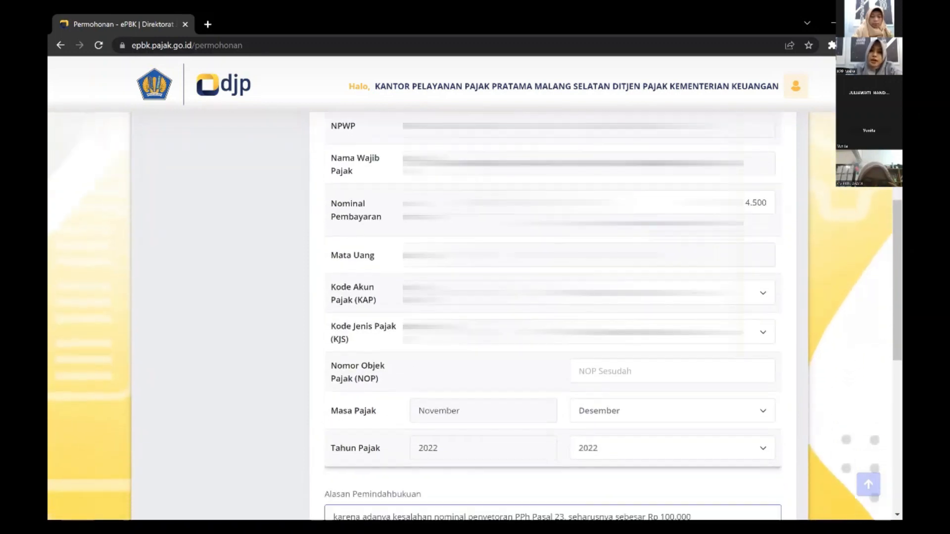
pyautogui.scroll(-2, 722, 236)
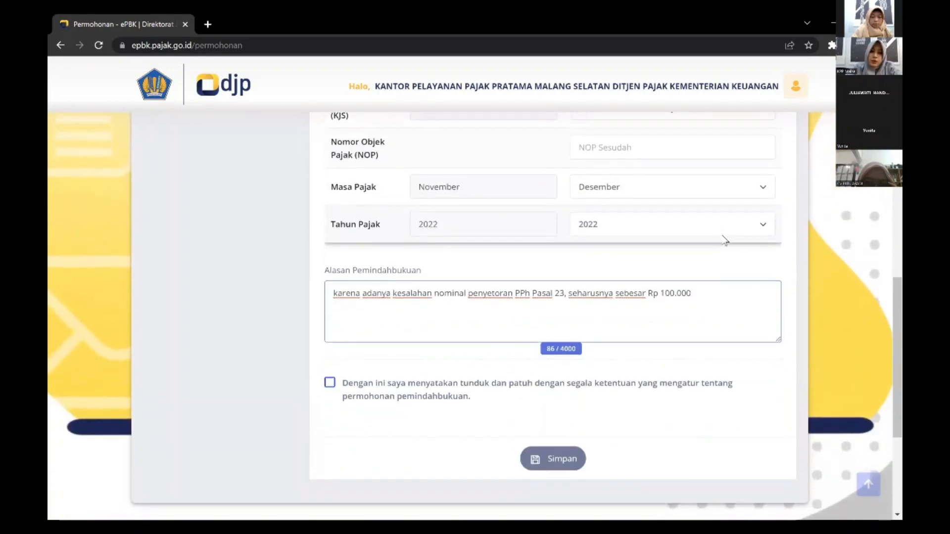
pyautogui.click(330, 380)
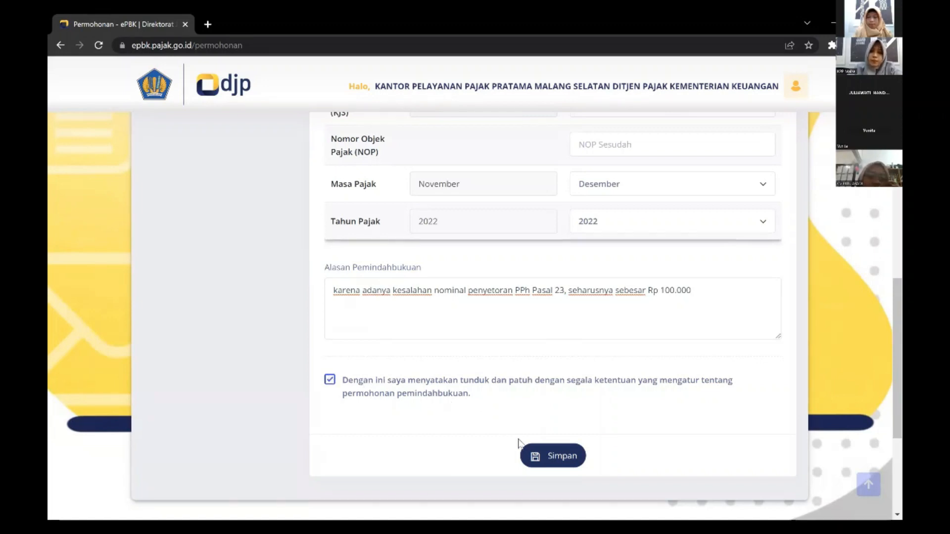
pyautogui.click(549, 455)
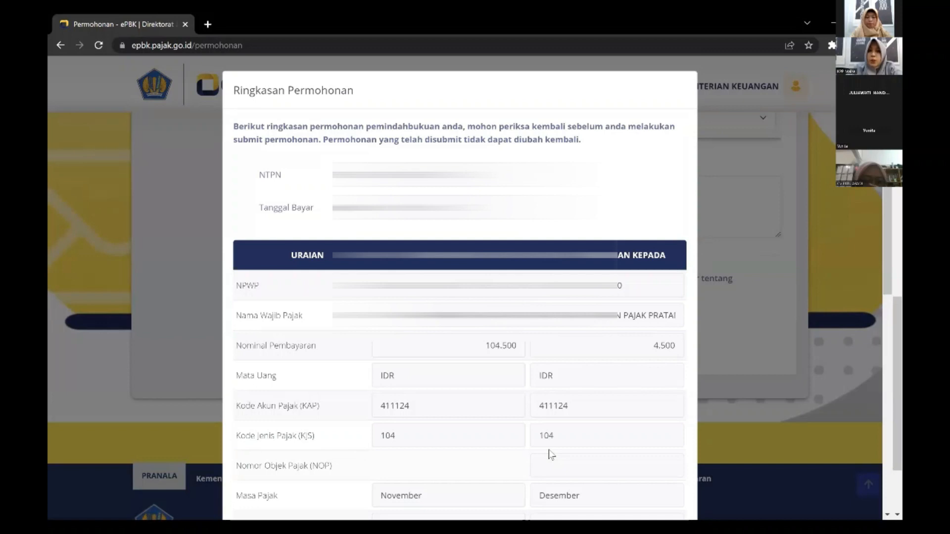
# Review the application summary, affirm that the transfer data is correct, and return to the form without sending the request
pyautogui.scroll(-2, 549, 450)
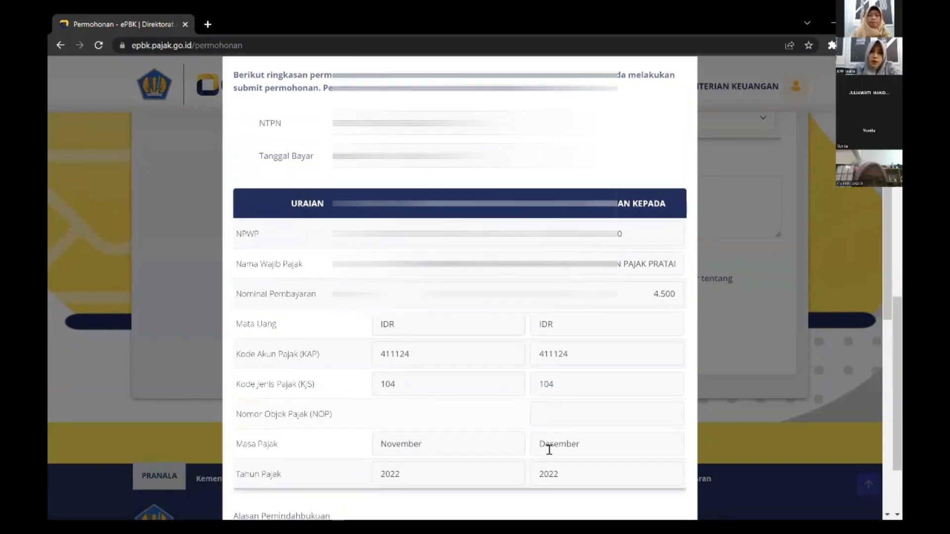
pyautogui.scroll(-4, 549, 449)
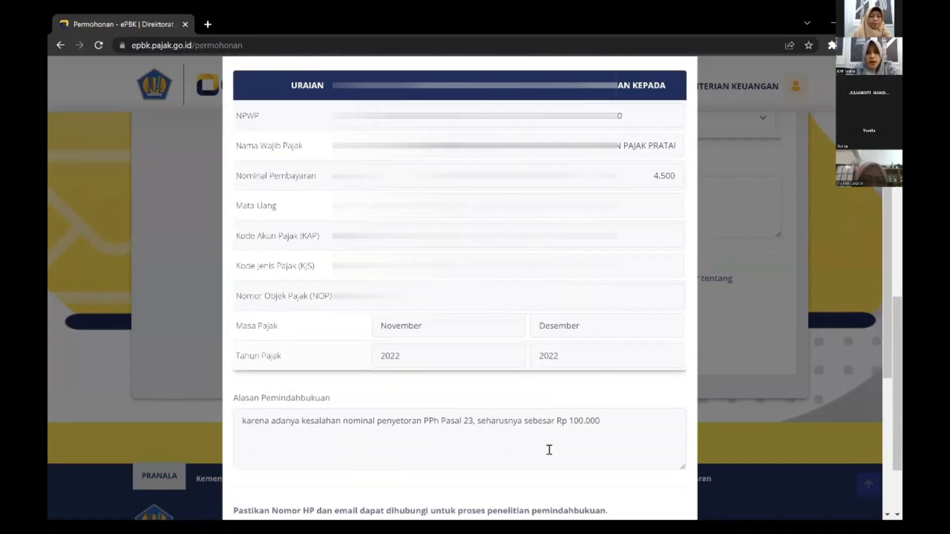
pyautogui.scroll(-3, 549, 449)
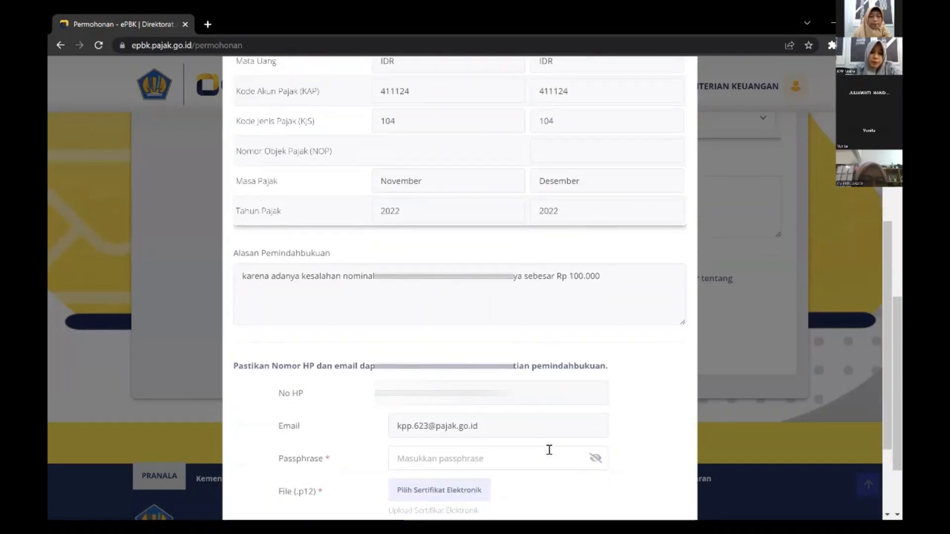
pyautogui.scroll(-2, 549, 450)
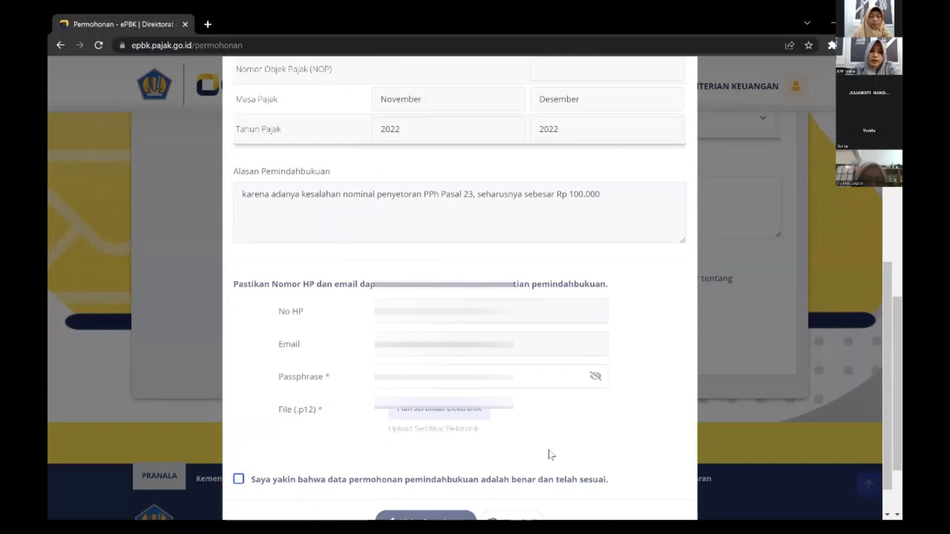
pyautogui.scroll(-1, 550, 454)
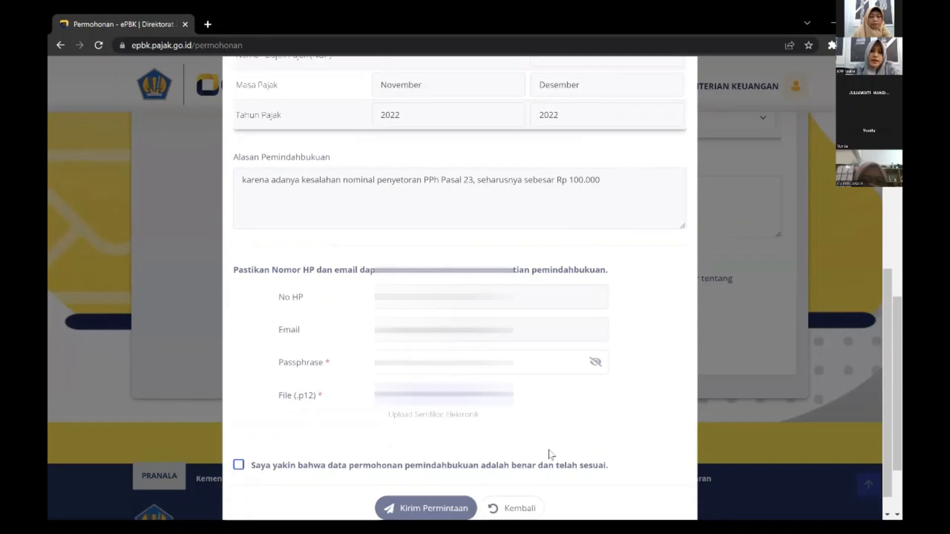
pyautogui.scroll(-1, 548, 453)
pyautogui.scroll(-1, 549, 453)
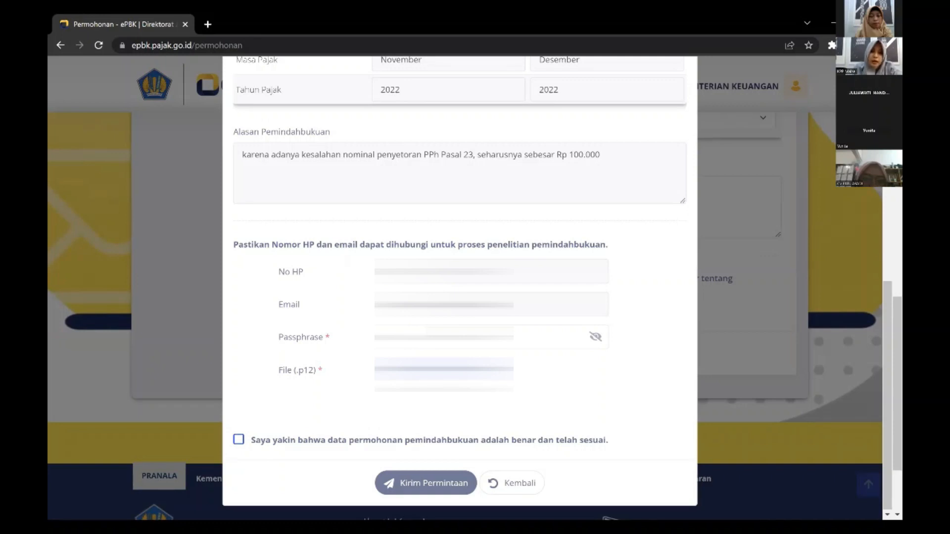
pyautogui.click(239, 440)
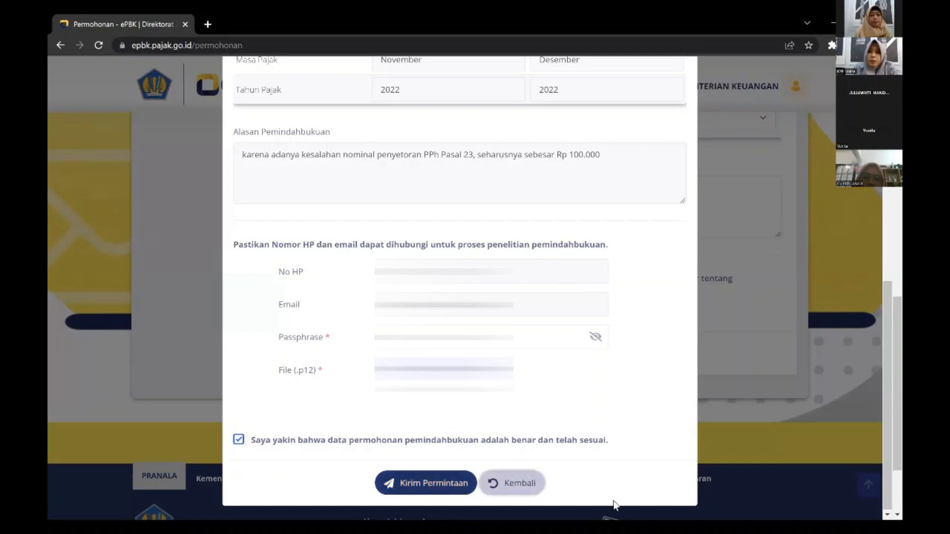
pyautogui.click(513, 483)
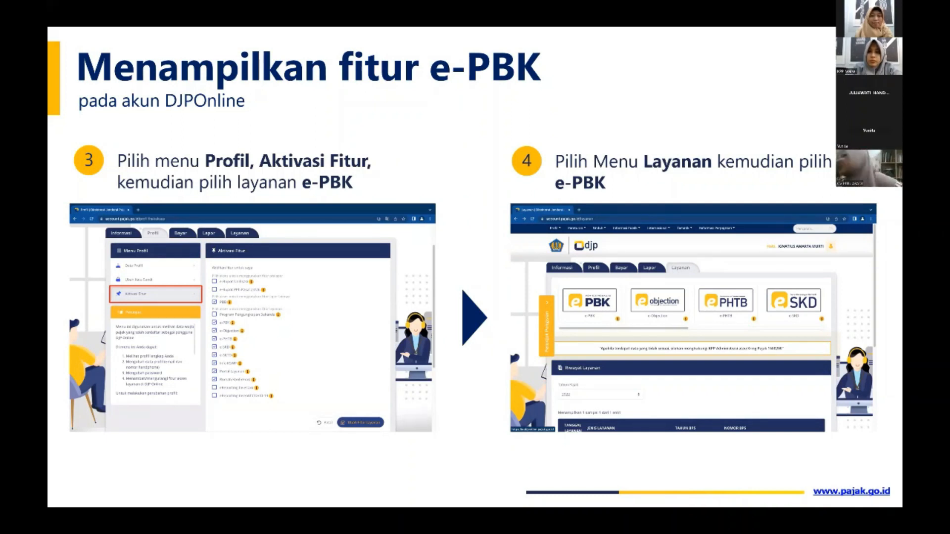
pyautogui.click(689, 294)
pyautogui.click(688, 293)
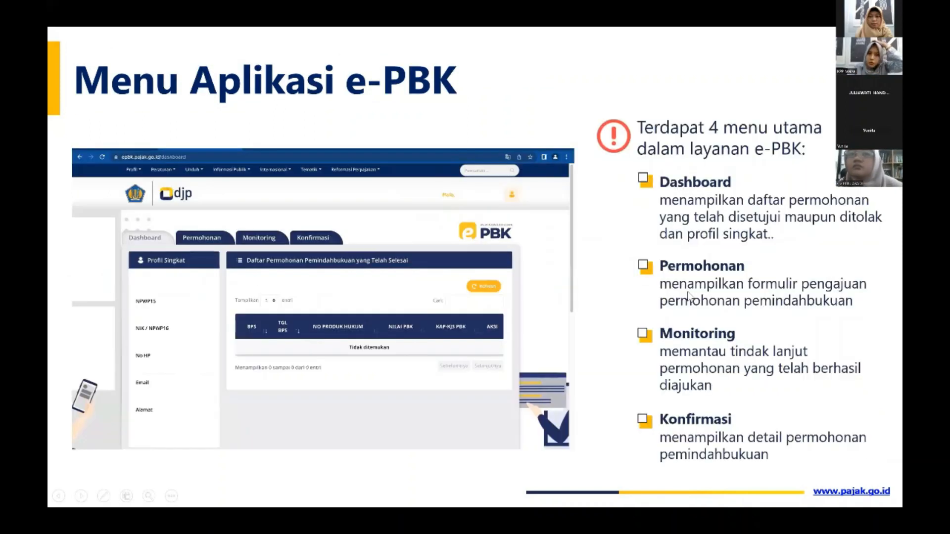